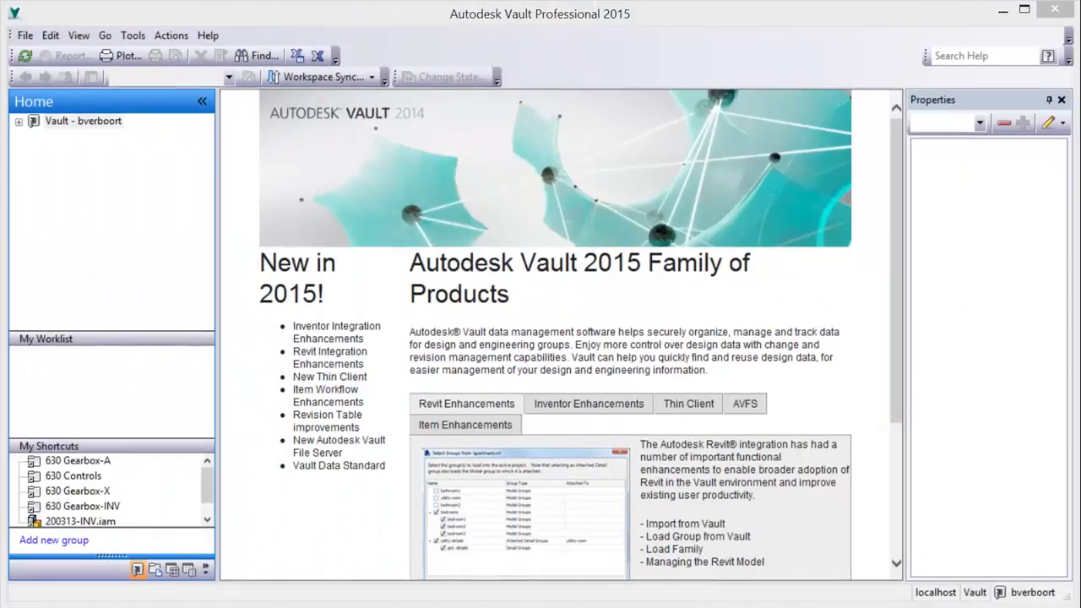
# - Assign an item to 200313-INV.iam, check its bill of materials, and save it
pyautogui.click(91, 521)
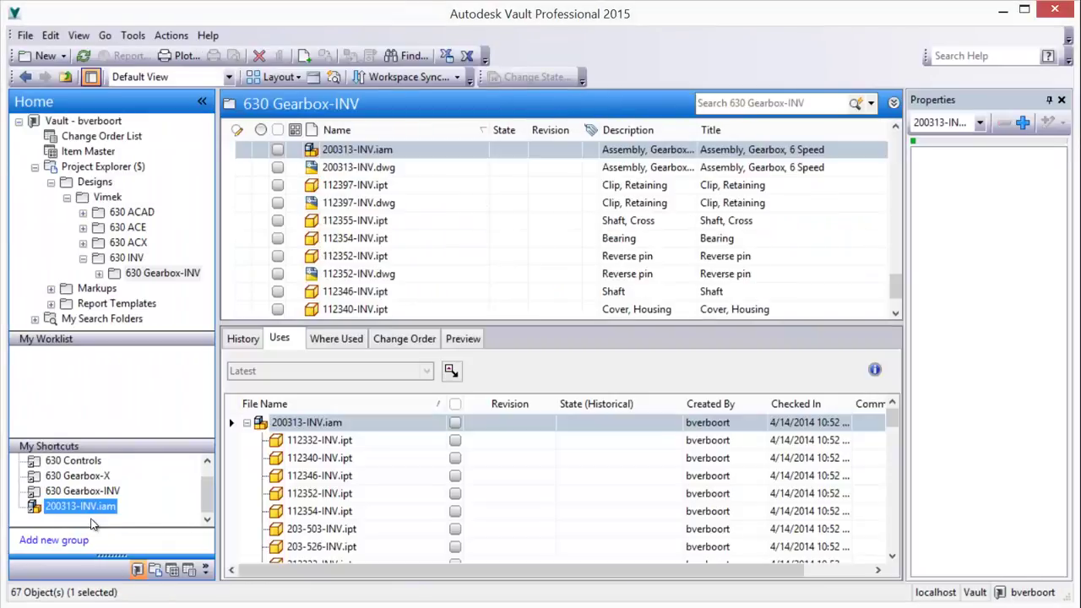
pyautogui.rightClick(352, 151)
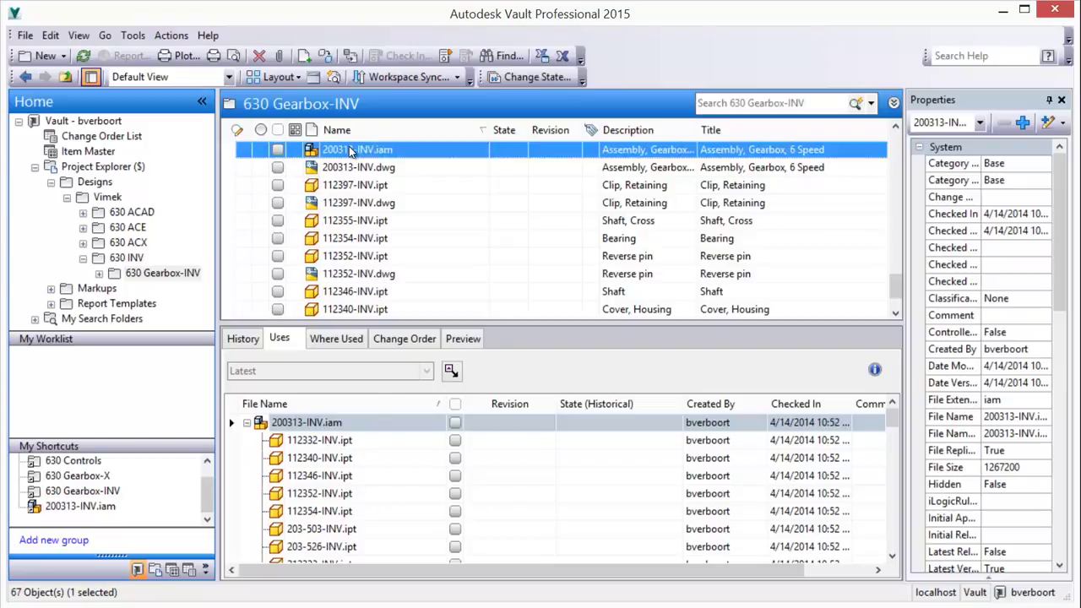
pyautogui.click(388, 197)
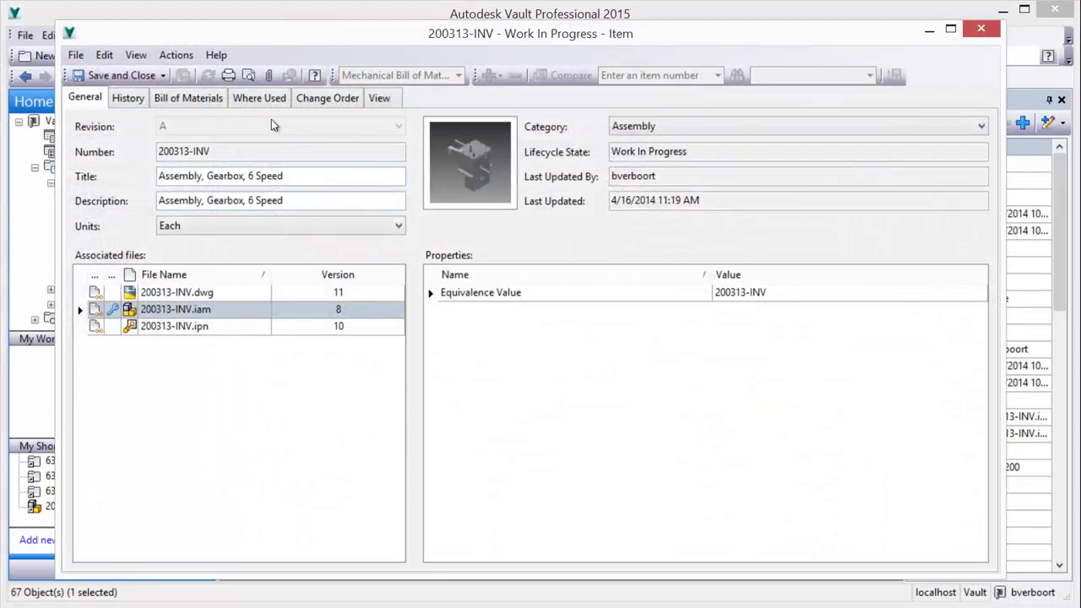
pyautogui.click(191, 99)
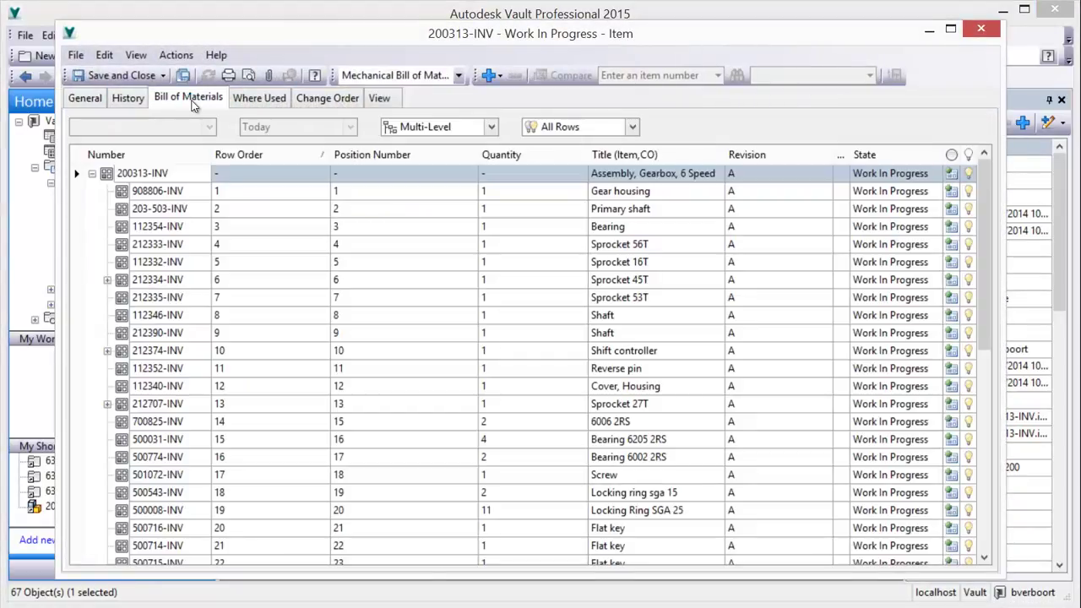
pyautogui.click(126, 76)
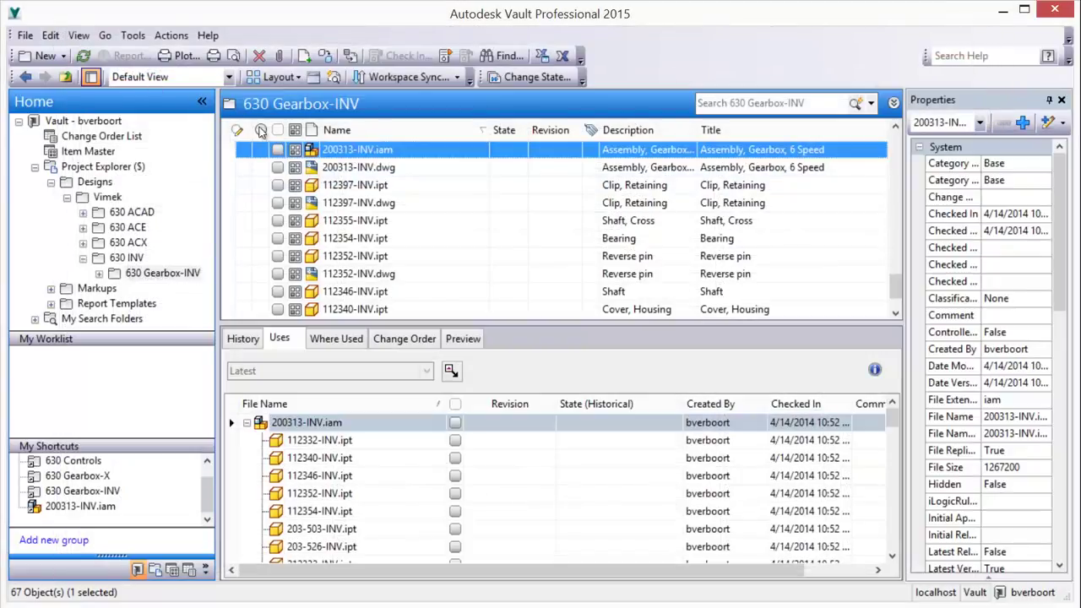
# - Go to item 200313-INV and change it and its BOM children to Released
pyautogui.rightClick(302, 155)
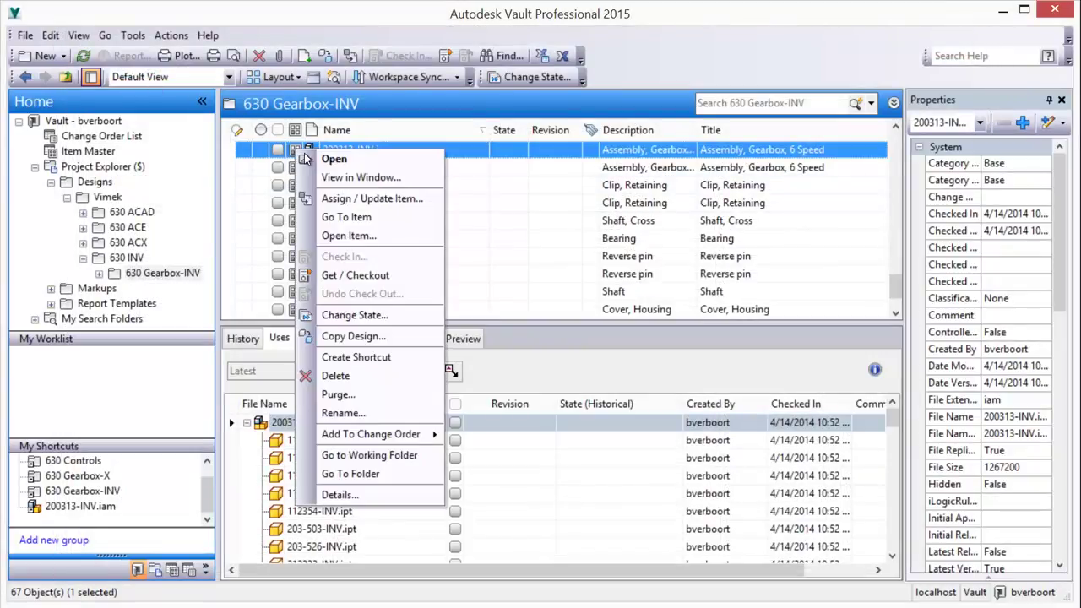
pyautogui.click(342, 217)
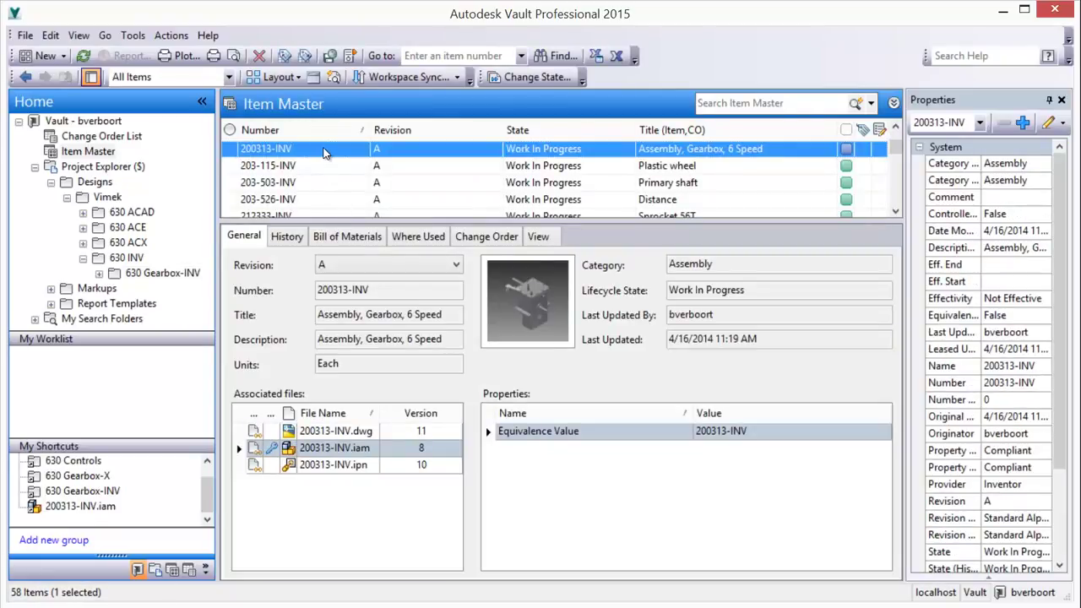
pyautogui.click(341, 241)
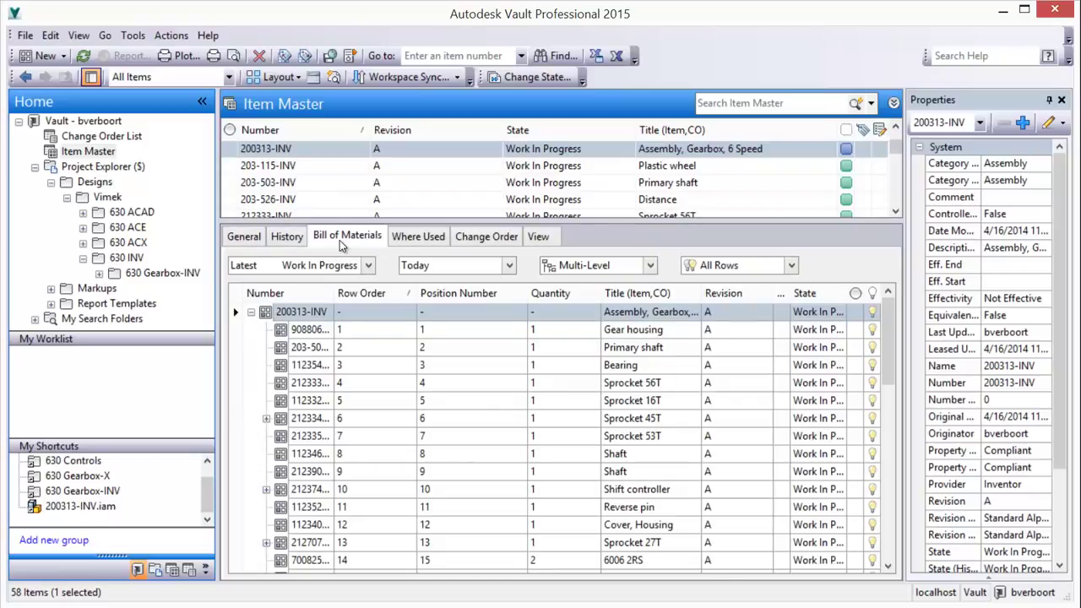
pyautogui.rightClick(534, 155)
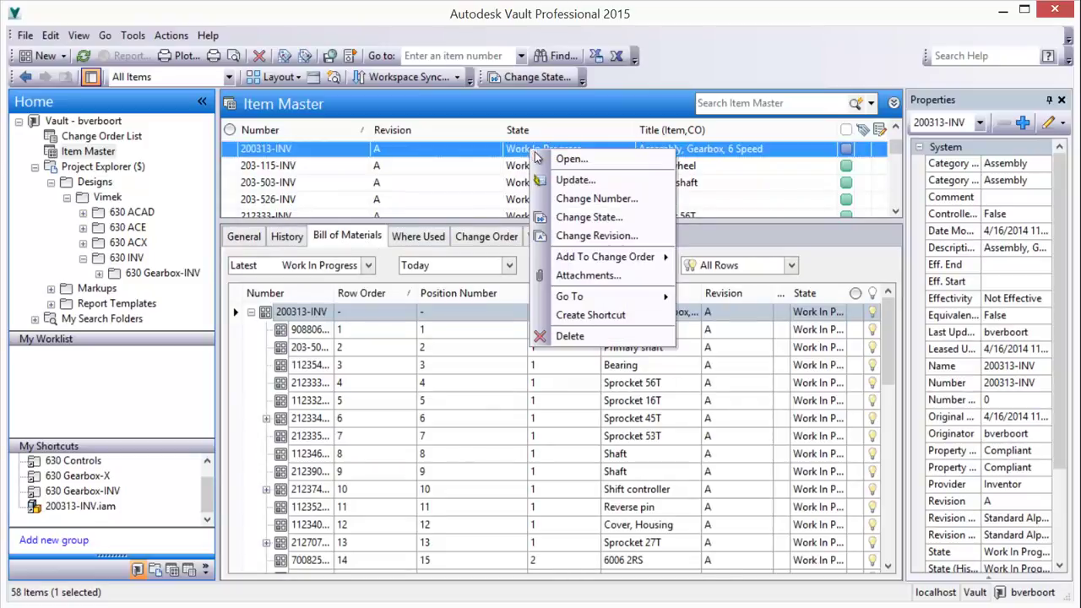
pyautogui.click(568, 217)
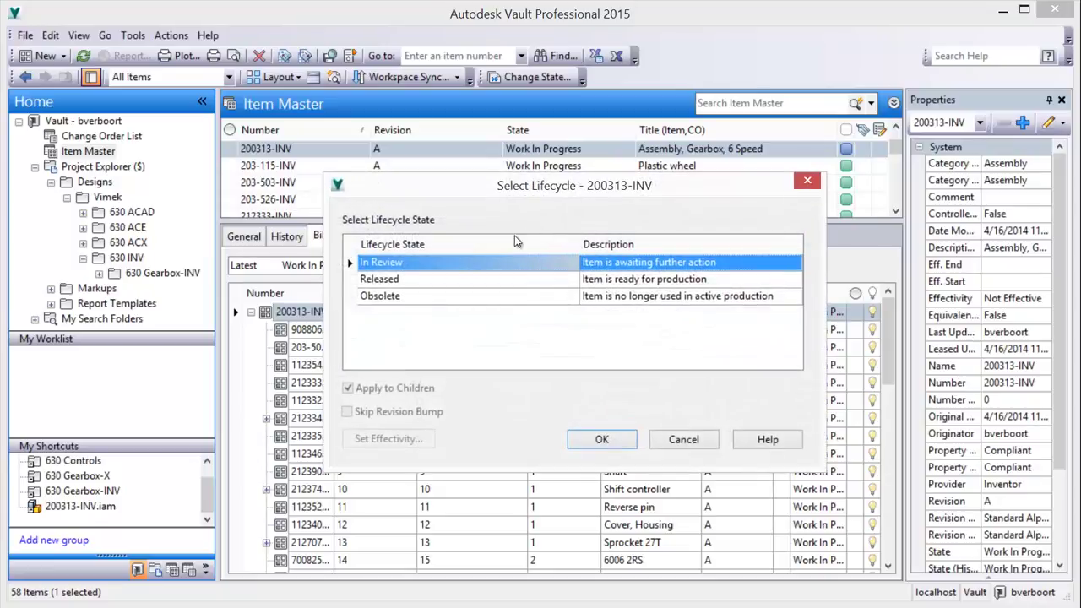
pyautogui.click(468, 279)
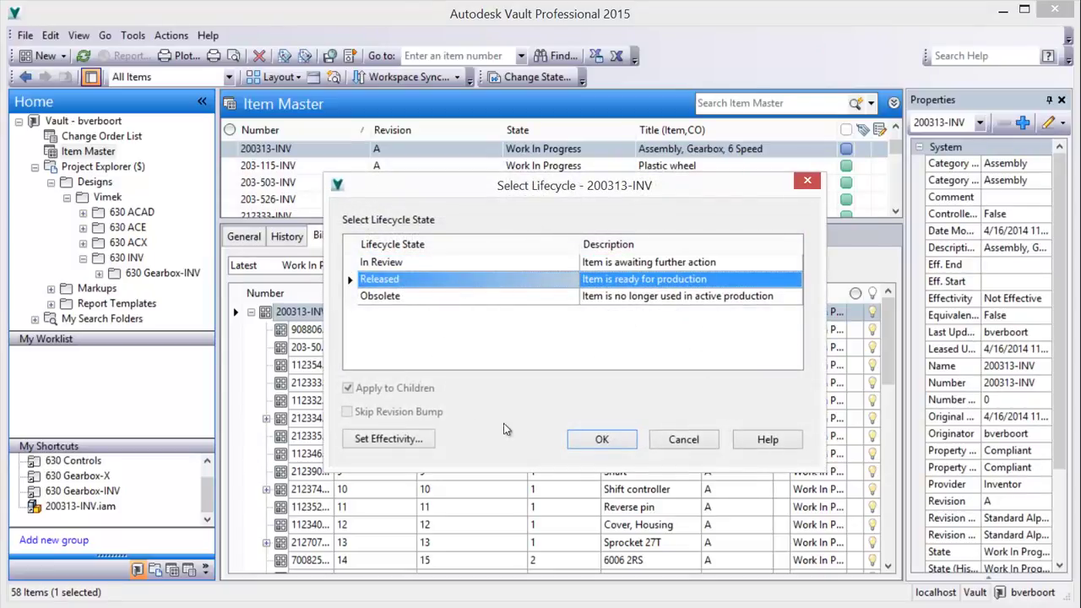
pyautogui.click(595, 440)
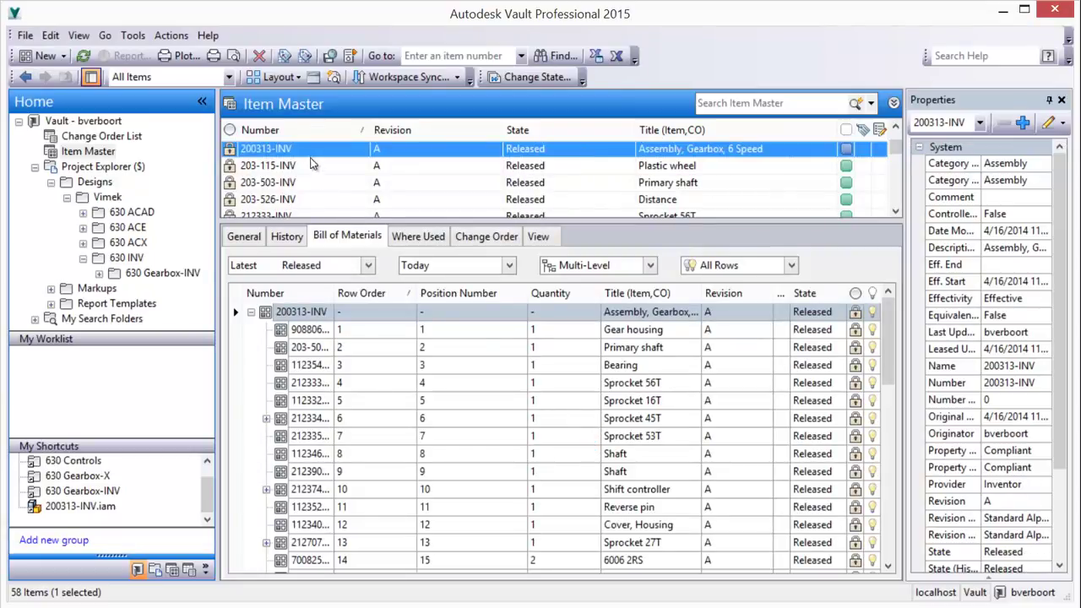
# - Start the Export Items wizard for the gearbox items with Other as the target system
pyautogui.click(171, 36)
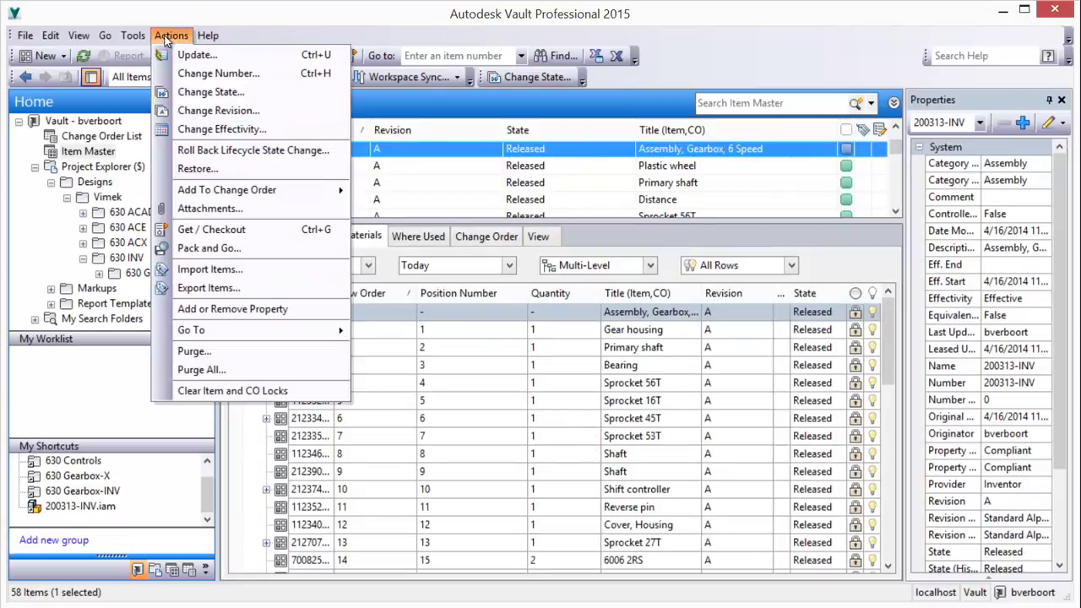
pyautogui.click(225, 287)
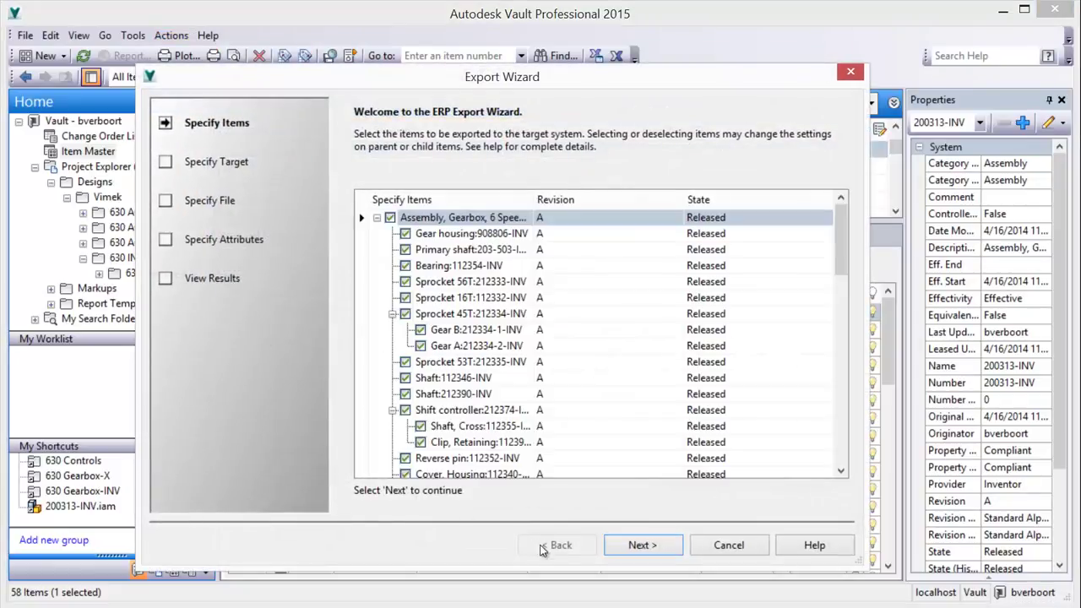
pyautogui.click(627, 547)
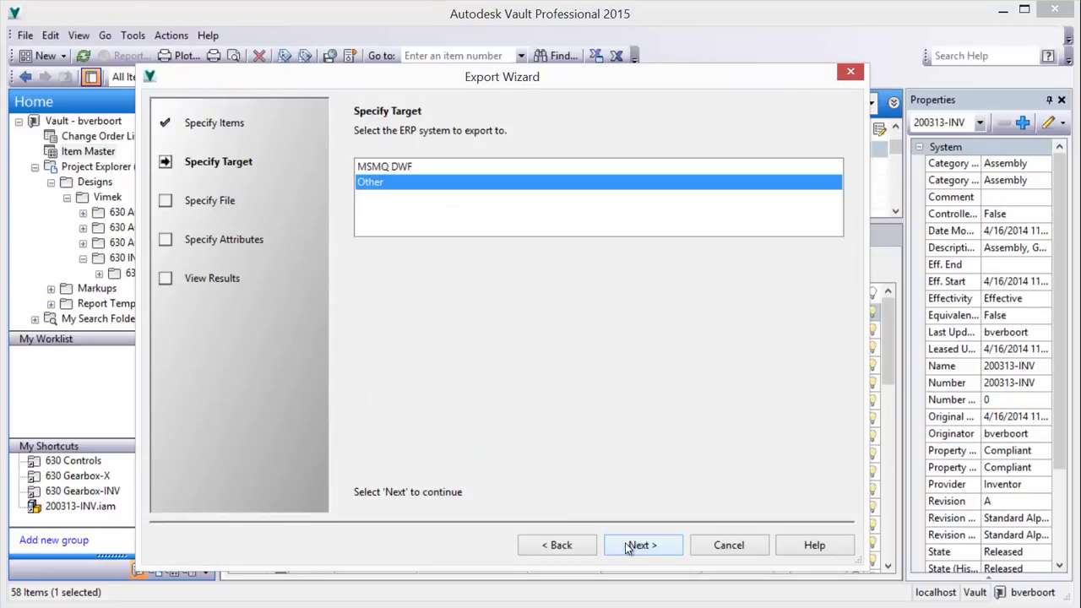
pyautogui.click(626, 548)
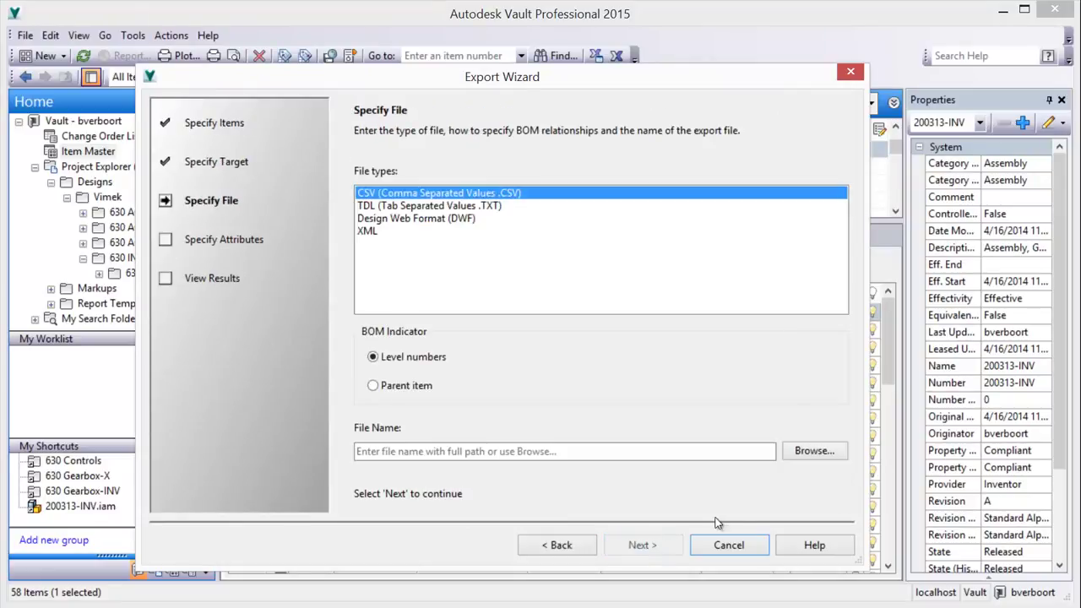
# - Set the CSV export file to Vault Item Export.csv on the Desktop
pyautogui.click(801, 450)
pyautogui.write('Vault Item Export')
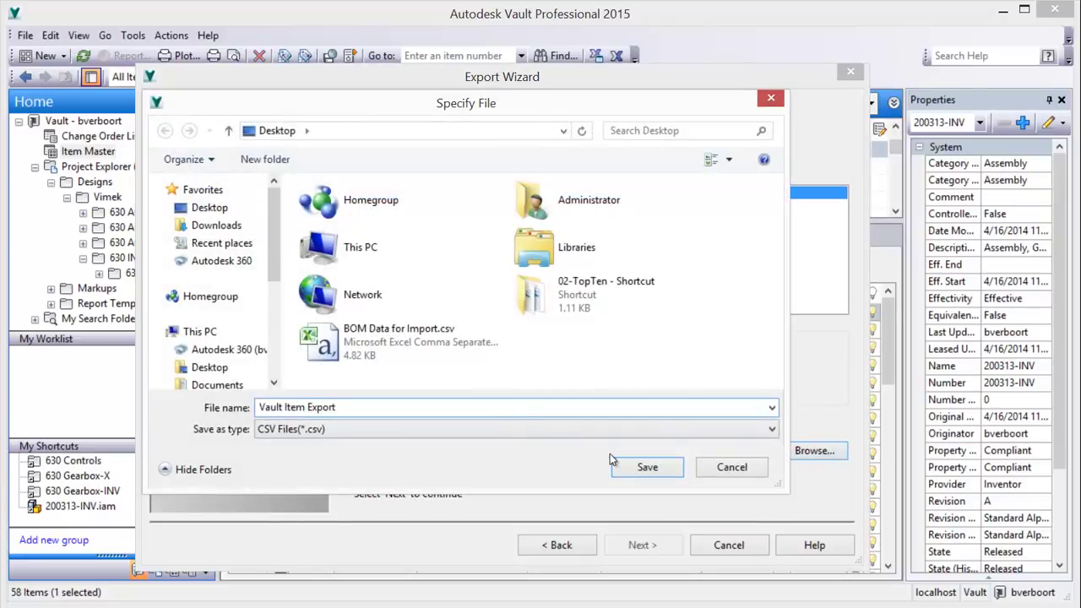
pyautogui.click(643, 470)
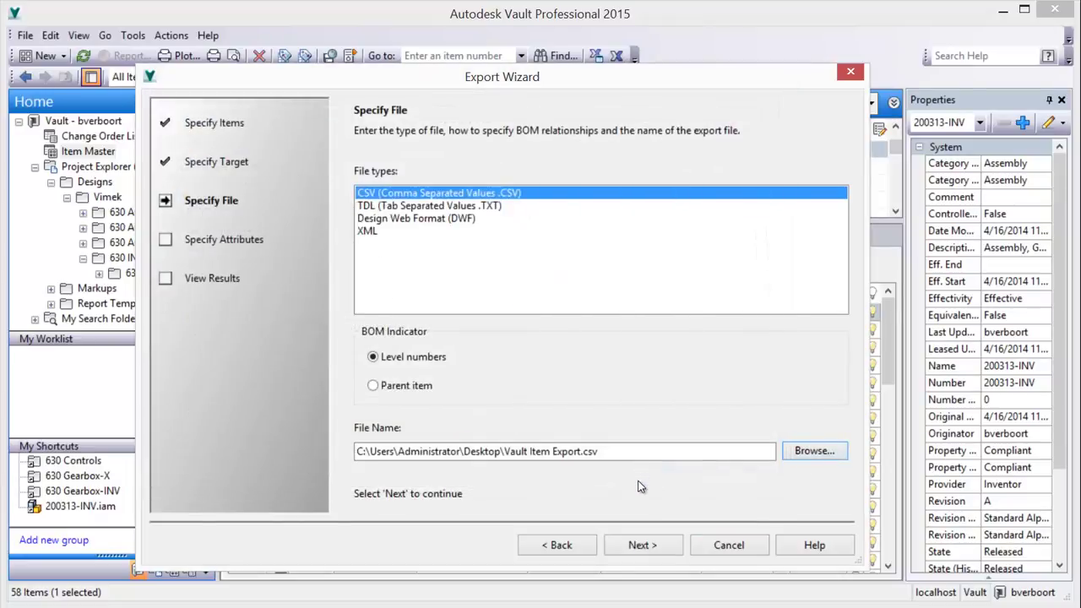
pyautogui.click(642, 547)
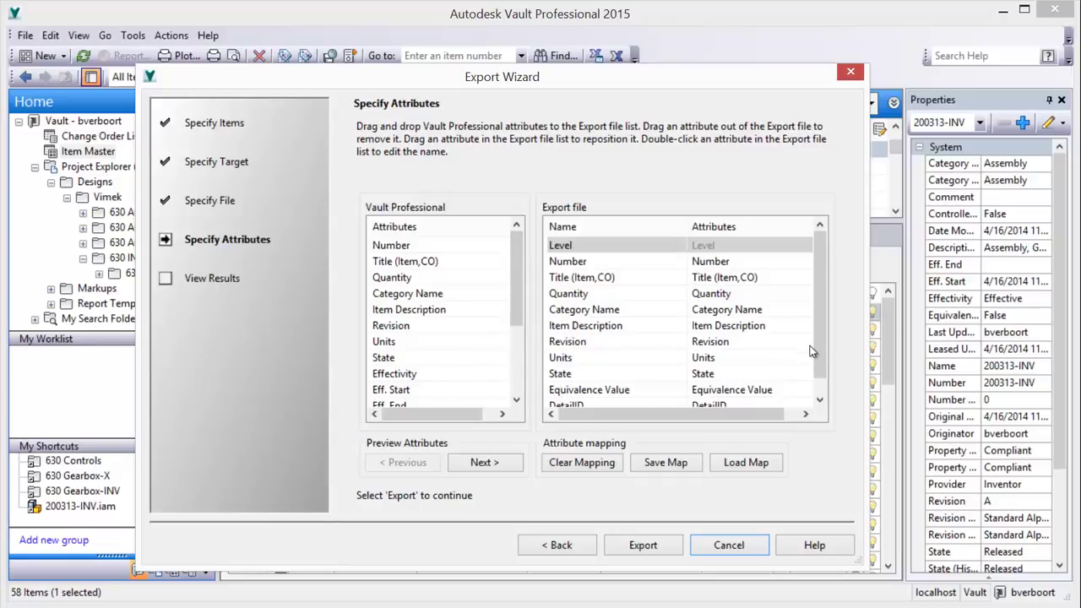
# - Add Date Modified and Comment to the export file's attribute list
pyautogui.moveTo(817, 343); pyautogui.dragTo(820, 376)
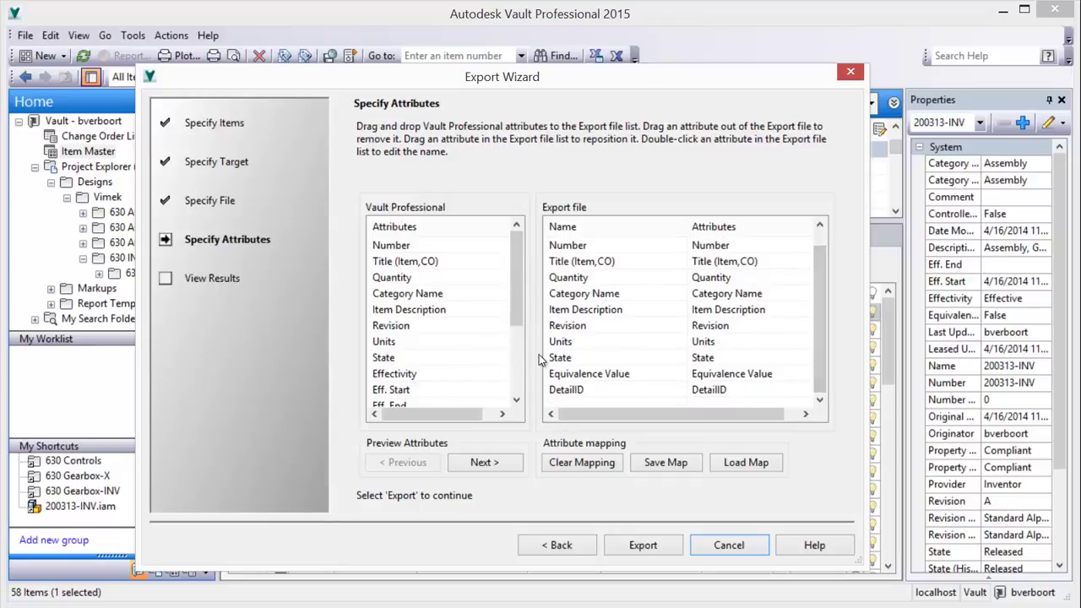
pyautogui.moveTo(516, 315); pyautogui.dragTo(503, 409)
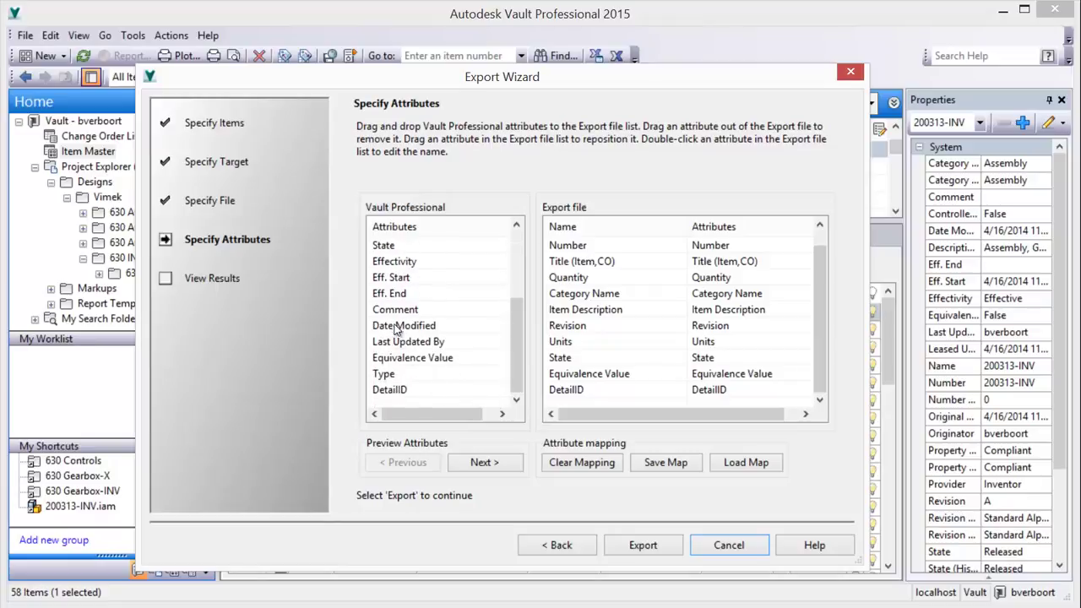
pyautogui.moveTo(397, 326); pyautogui.dragTo(565, 328)
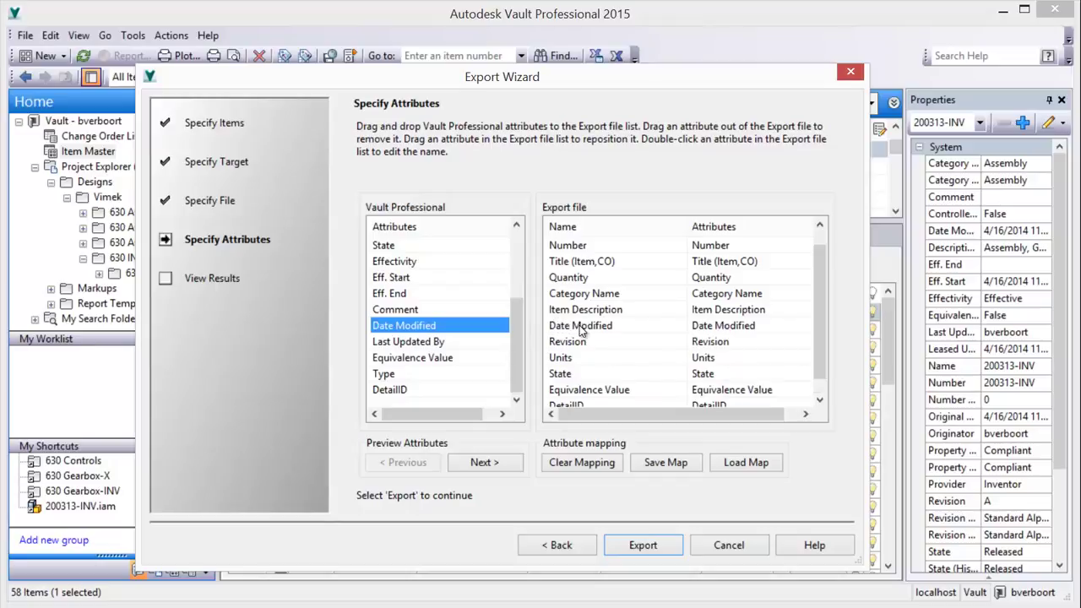
pyautogui.moveTo(404, 309); pyautogui.dragTo(570, 326)
# - Save the mapping as Vault Export and export the 58 items to the CSV
pyautogui.click(665, 462)
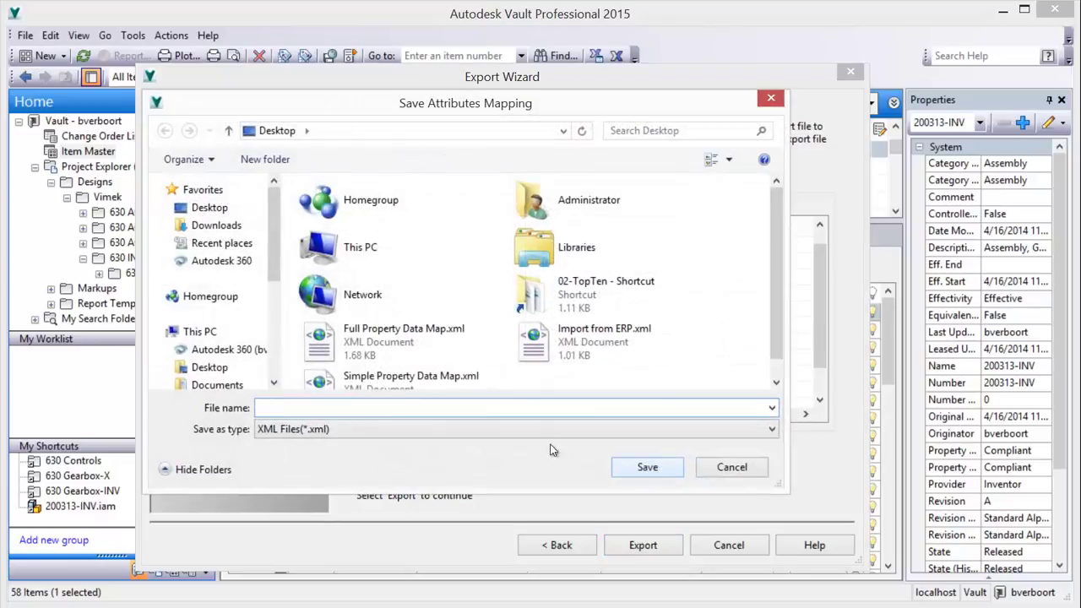
pyautogui.click(467, 408)
pyautogui.write('Vault Export Map')
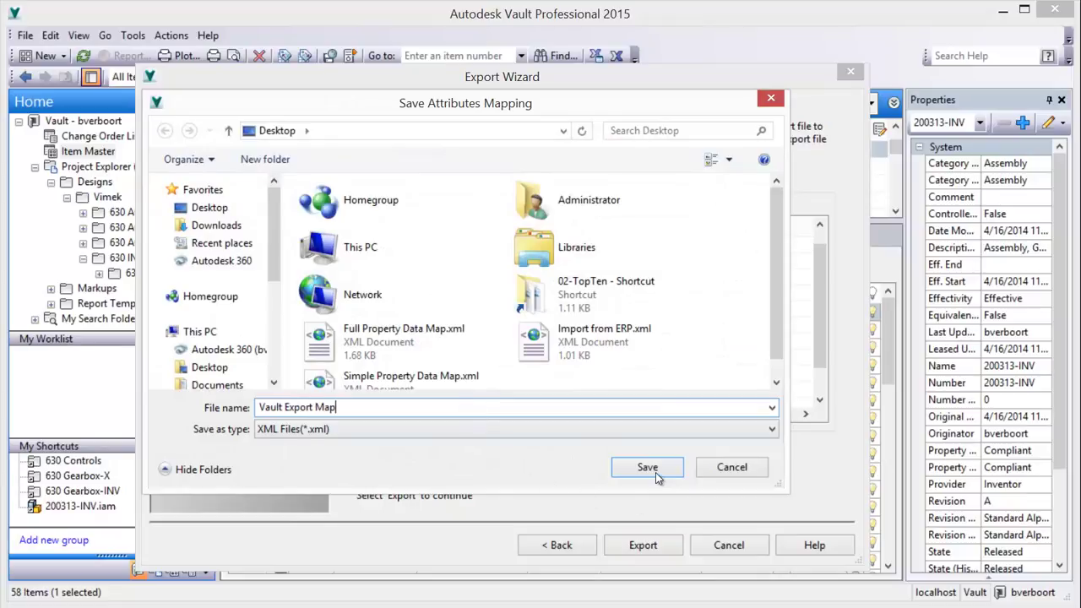
pyautogui.click(655, 471)
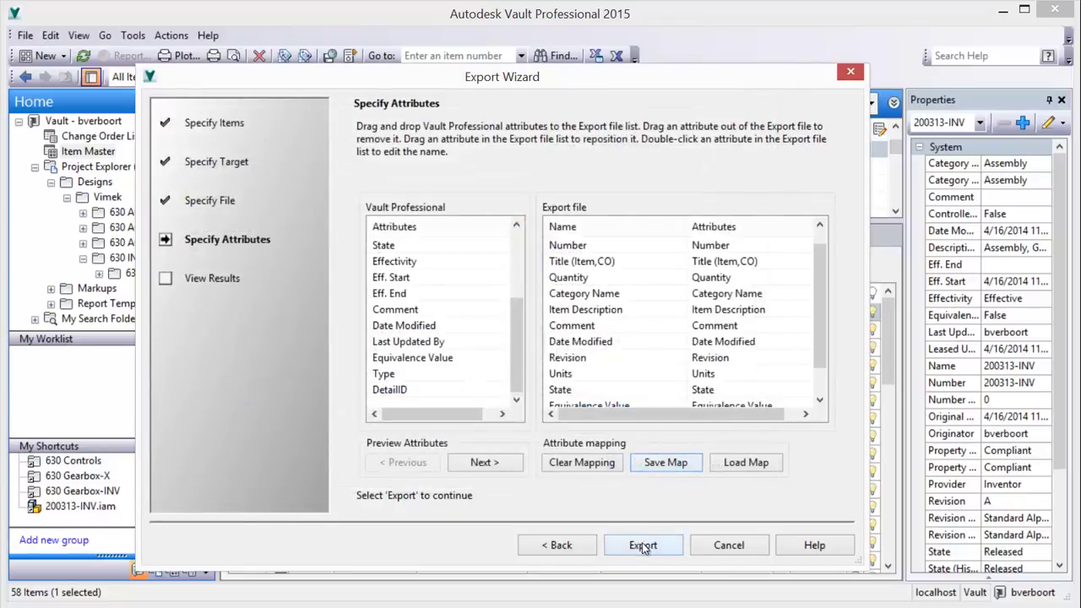
pyautogui.click(642, 543)
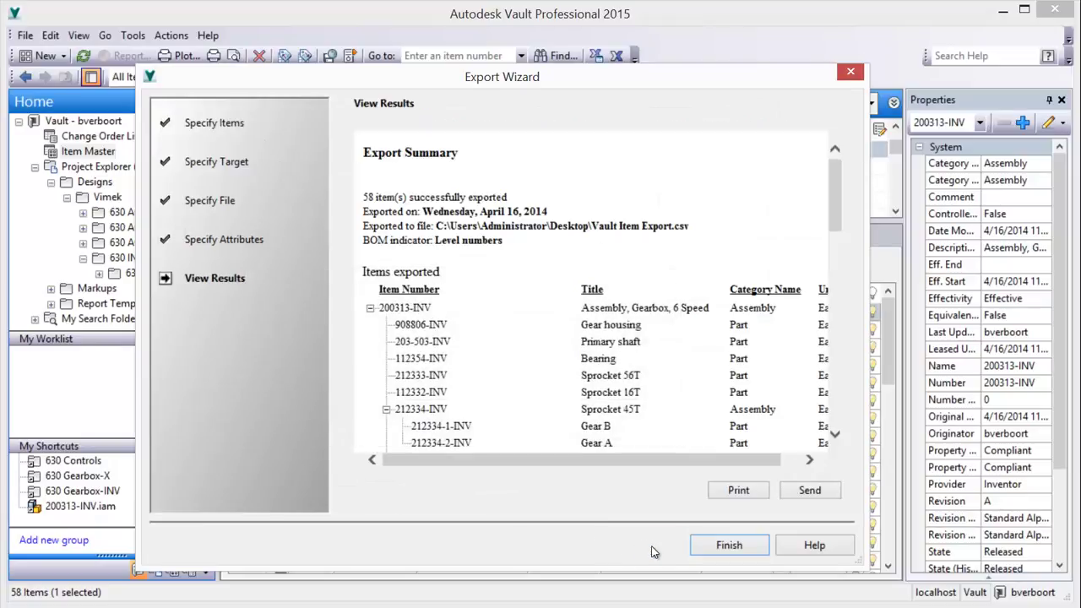
pyautogui.click(729, 546)
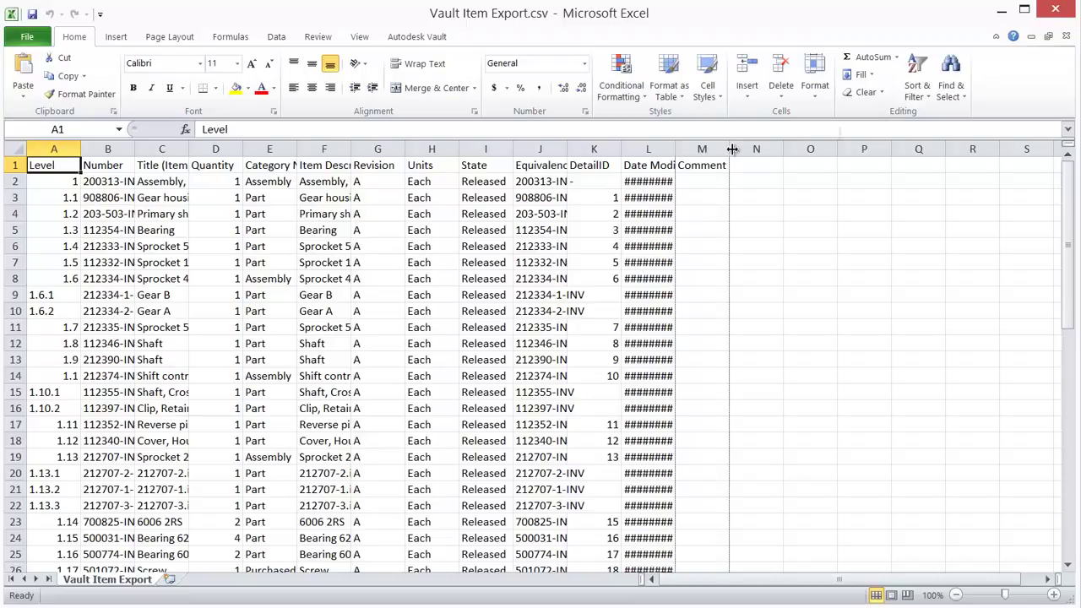
# - AutoFit columns L, J, D and C to show dates, Equivalence Value, Quantity and titles
pyautogui.doubleClick(675, 149)
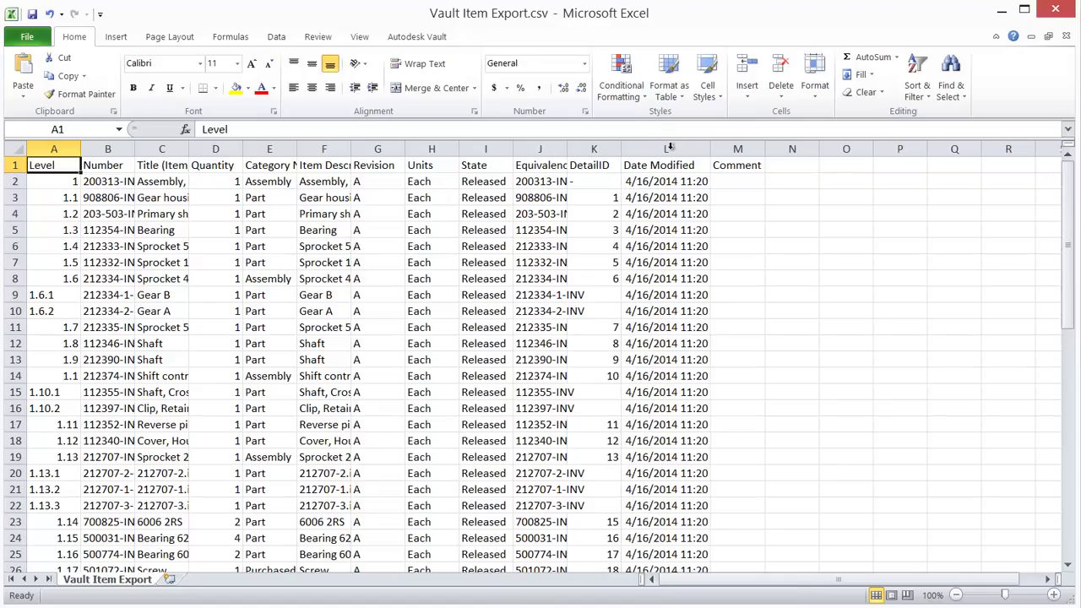
pyautogui.doubleClick(570, 152)
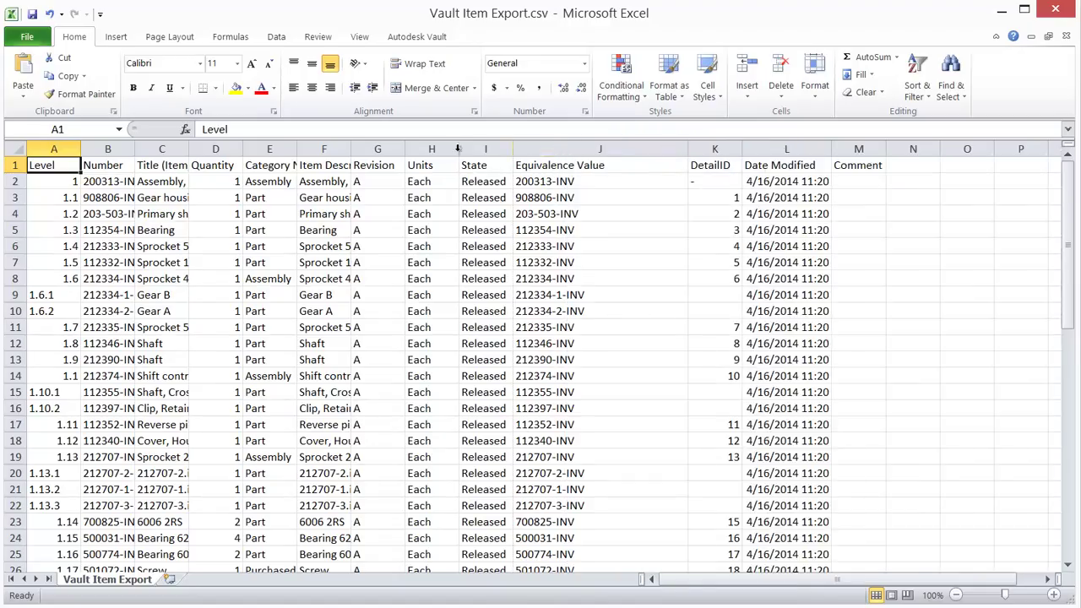
pyautogui.doubleClick(241, 151)
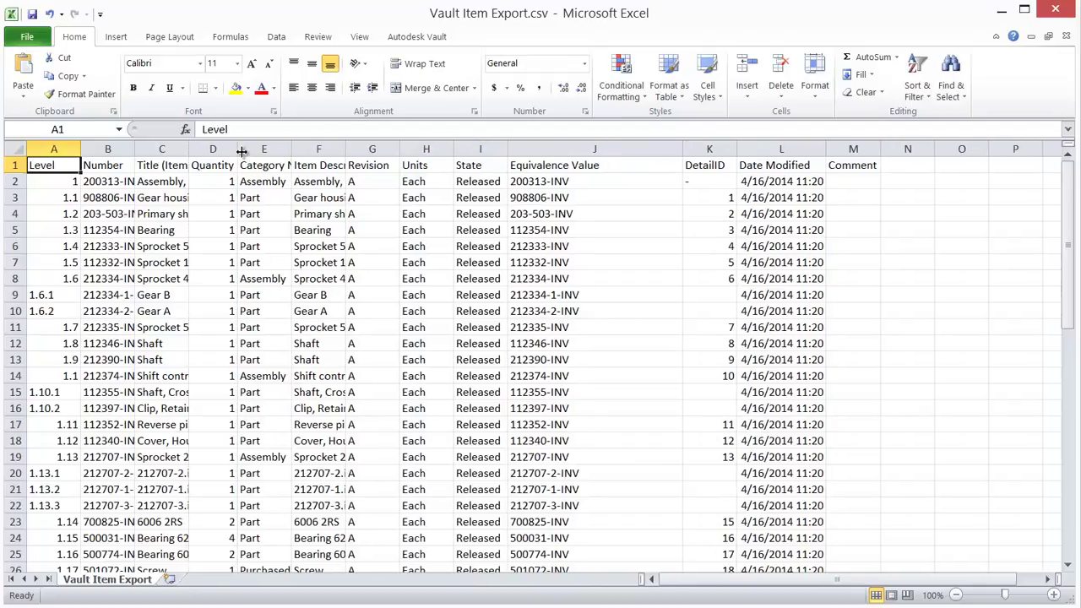
pyautogui.doubleClick(186, 150)
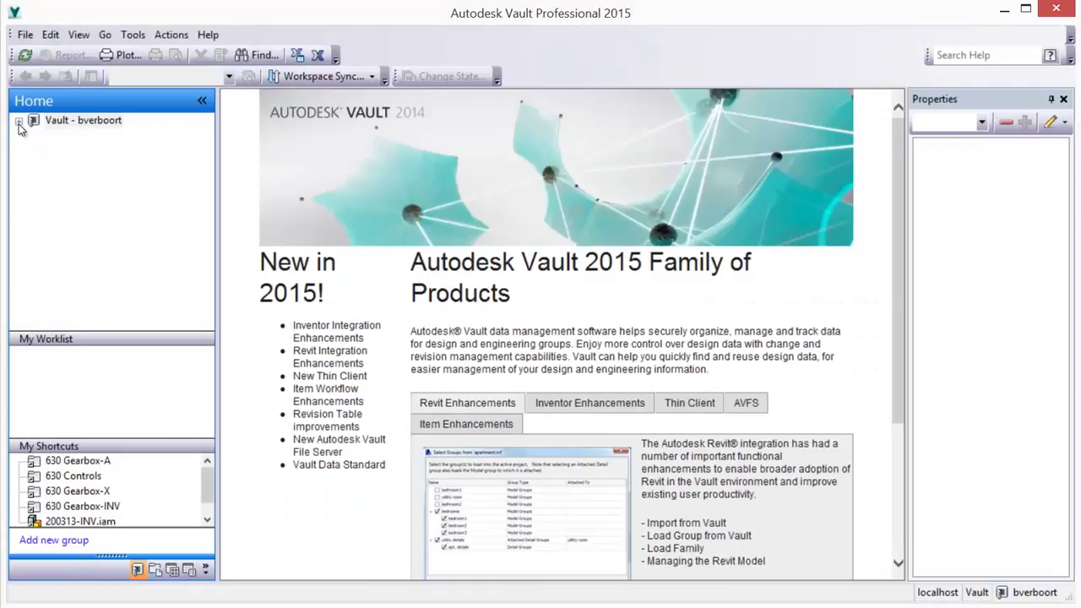
# - Open the Item Master and start the Import Items wizard
pyautogui.click(20, 123)
pyautogui.click(78, 152)
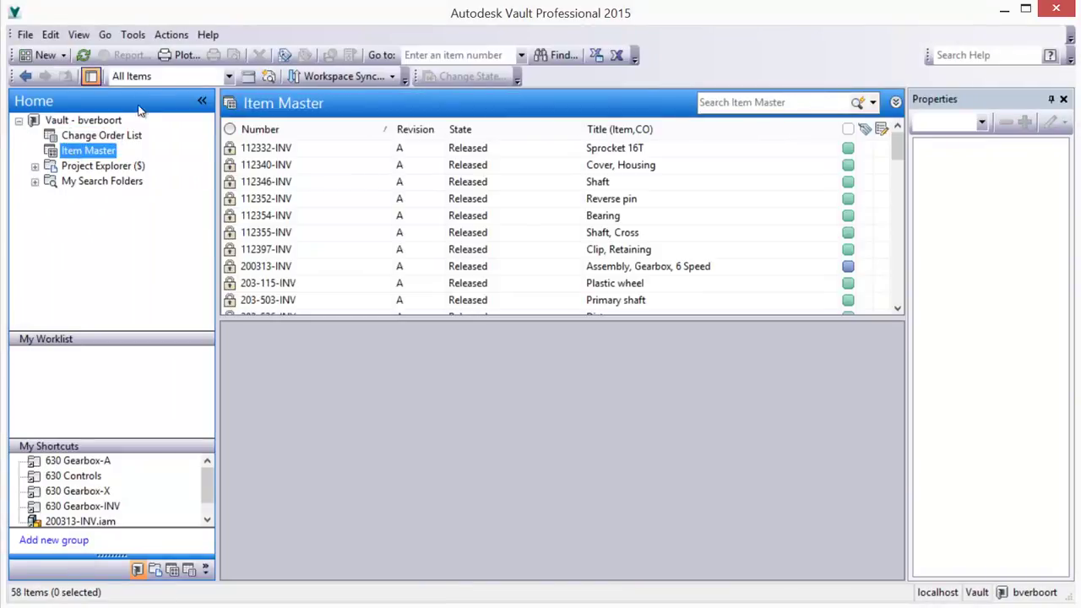
pyautogui.click(176, 35)
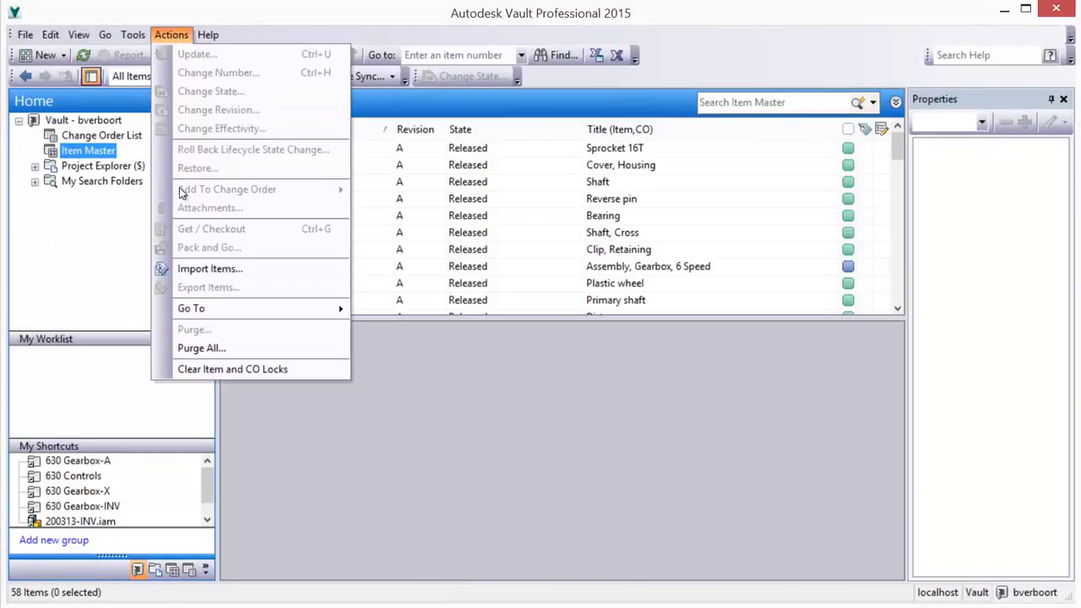
pyautogui.click(210, 269)
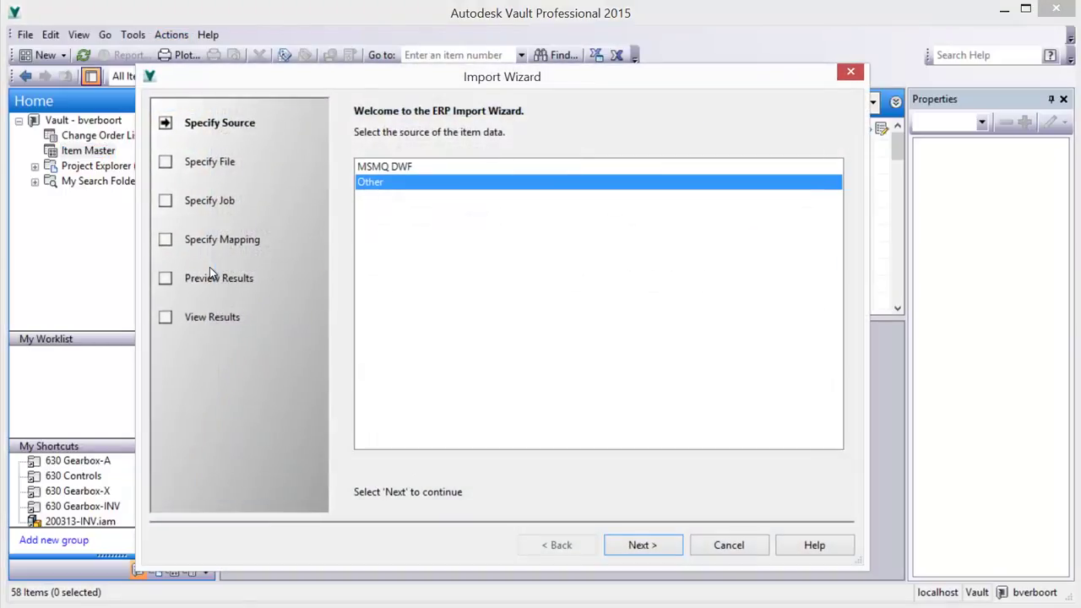
# - Choose Other as the source and select Gripper Assembly.csv from the Desktop
pyautogui.click(630, 545)
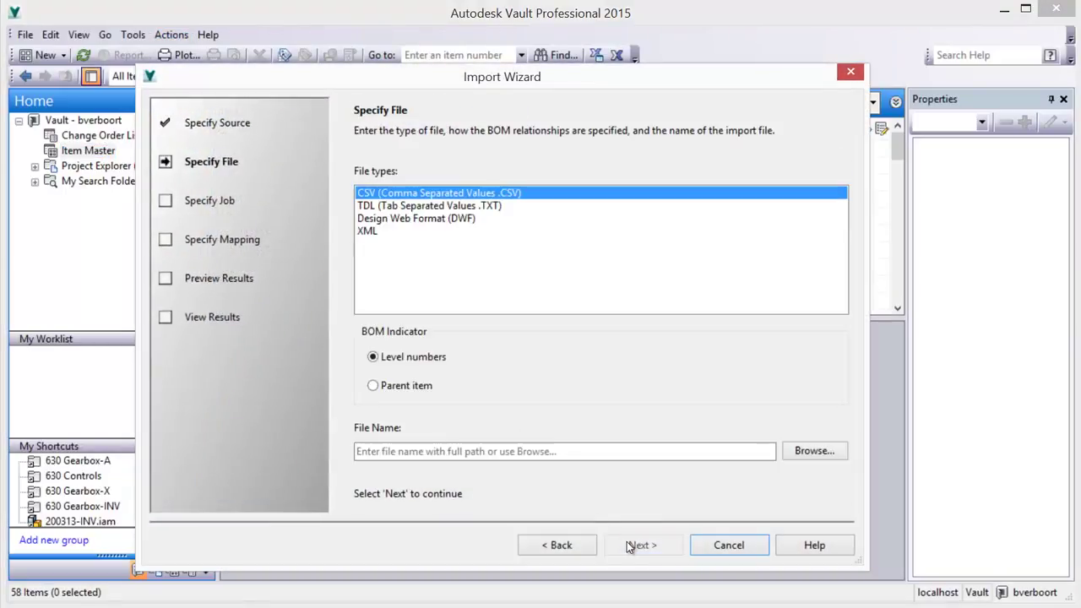
pyautogui.click(810, 450)
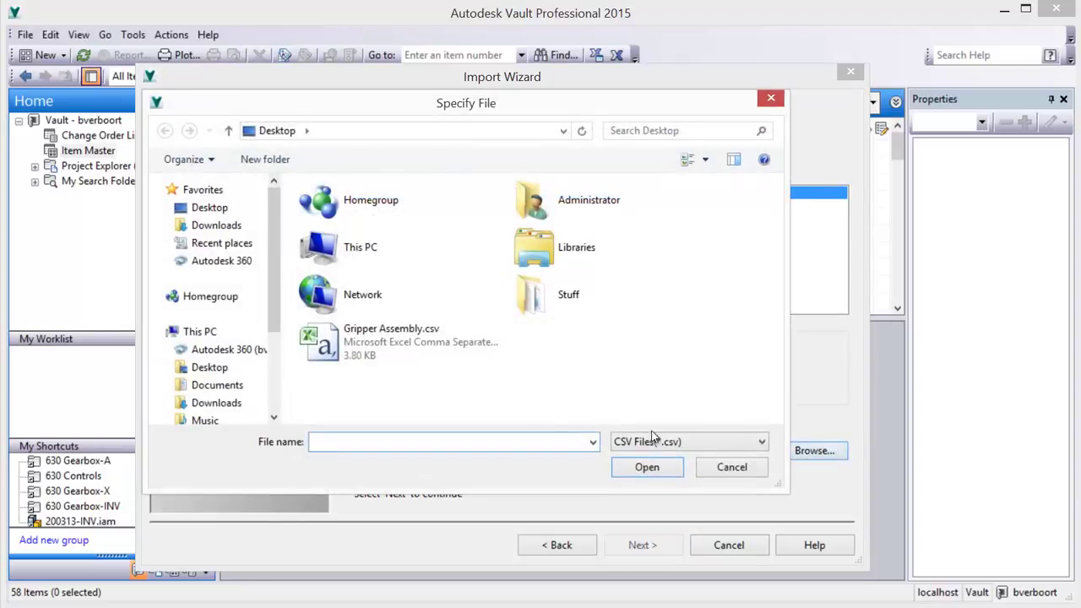
pyautogui.click(210, 207)
pyautogui.doubleClick(369, 341)
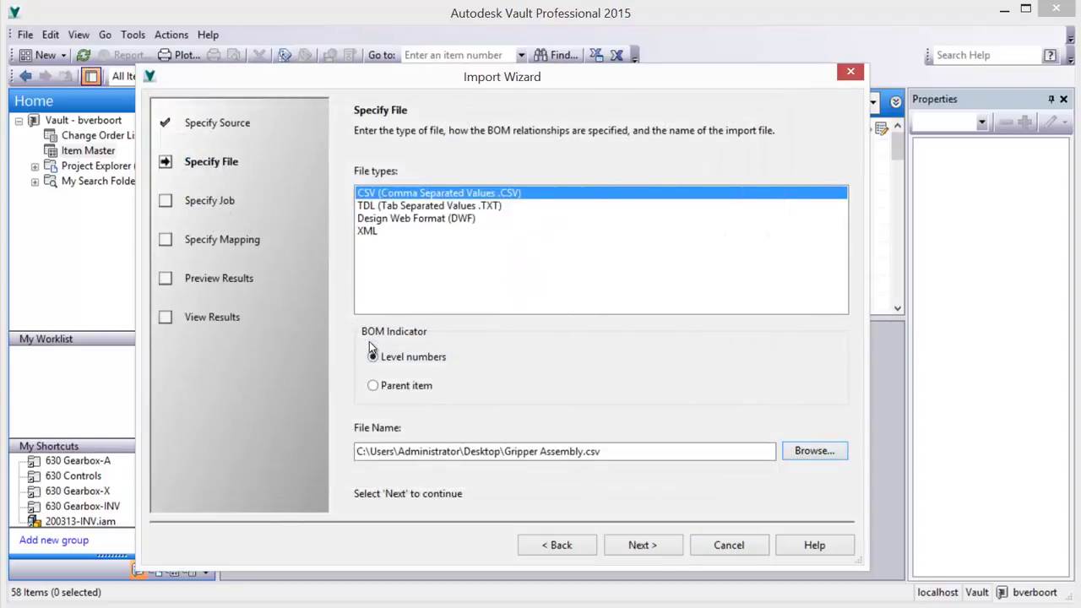
# - Load the Import from ERP.xml mapping, review the mapped fields, and go to Preview Results
pyautogui.click(641, 546)
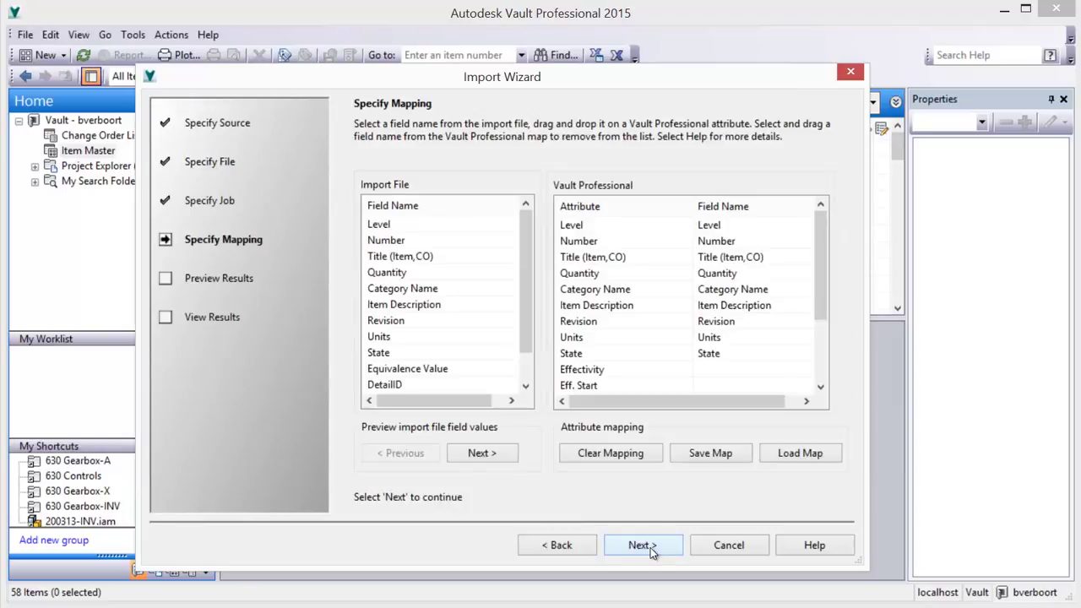
pyautogui.click(782, 455)
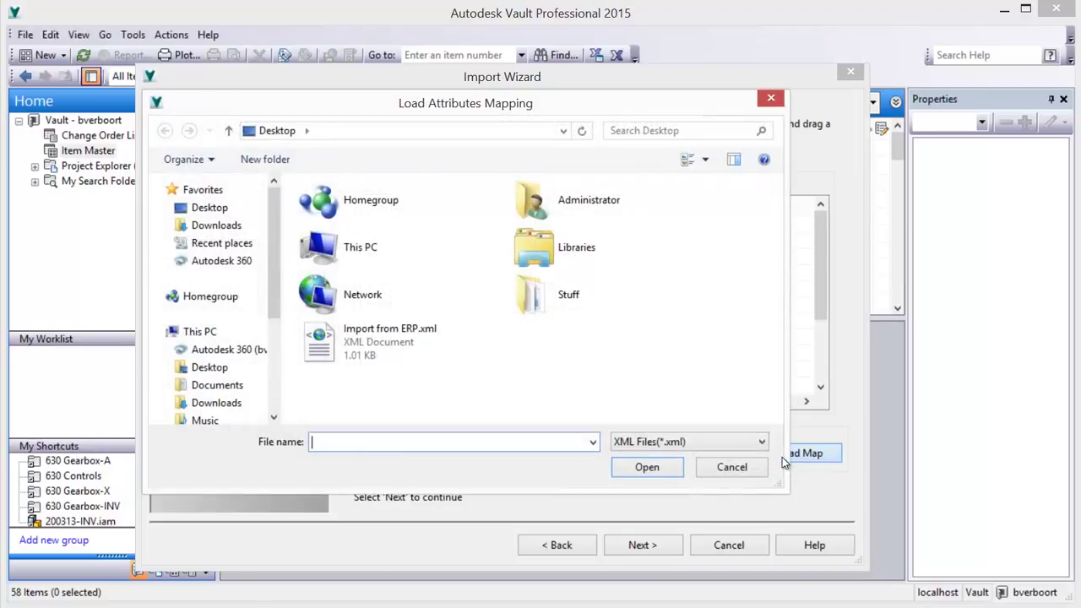
pyautogui.doubleClick(390, 342)
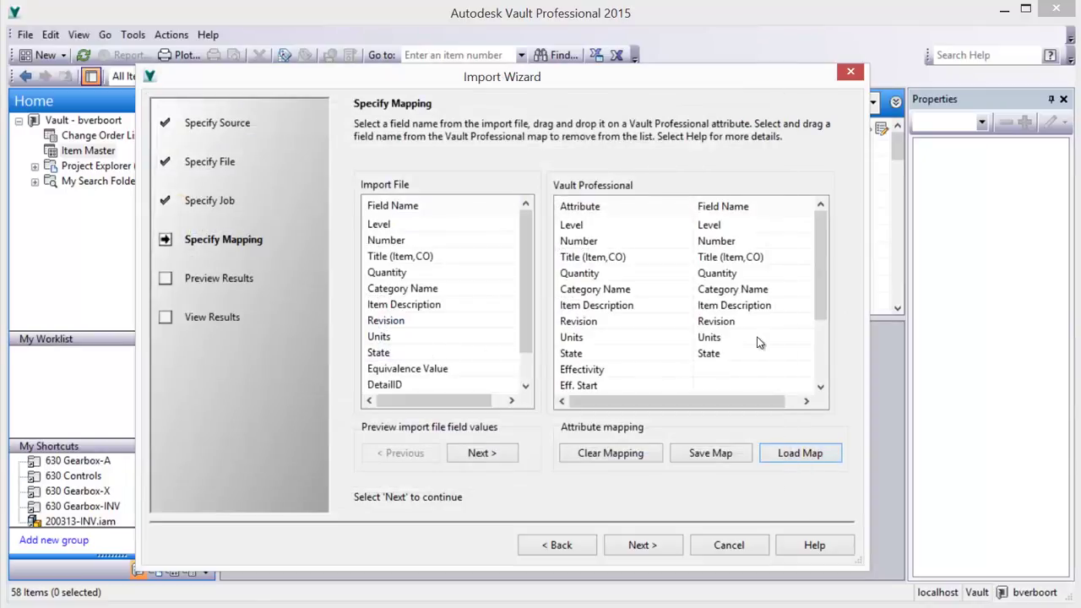
pyautogui.moveTo(815, 280); pyautogui.dragTo(817, 357)
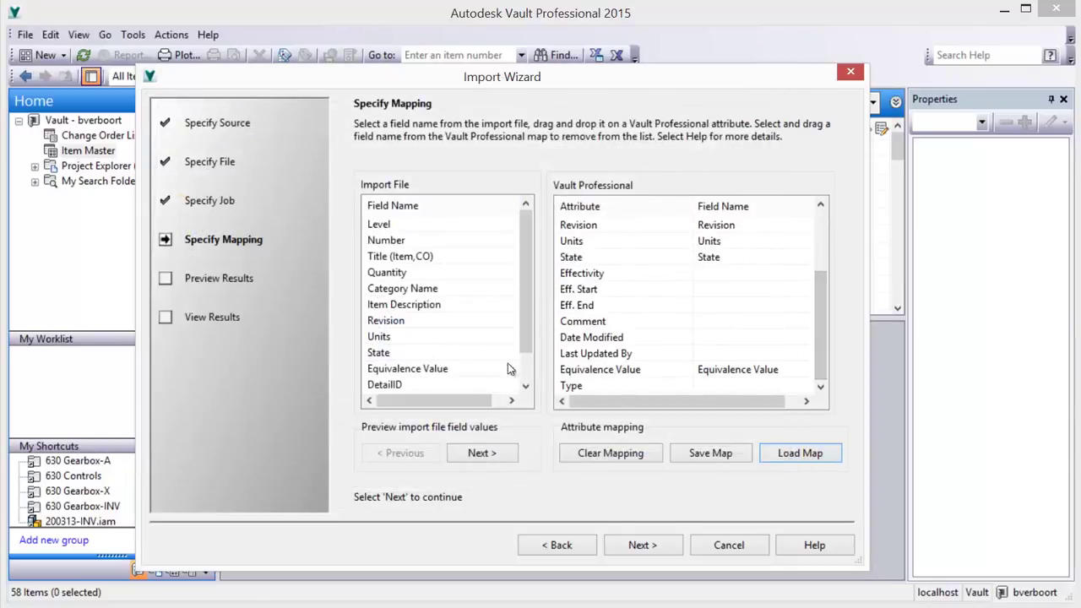
pyautogui.moveTo(525, 338); pyautogui.dragTo(519, 365)
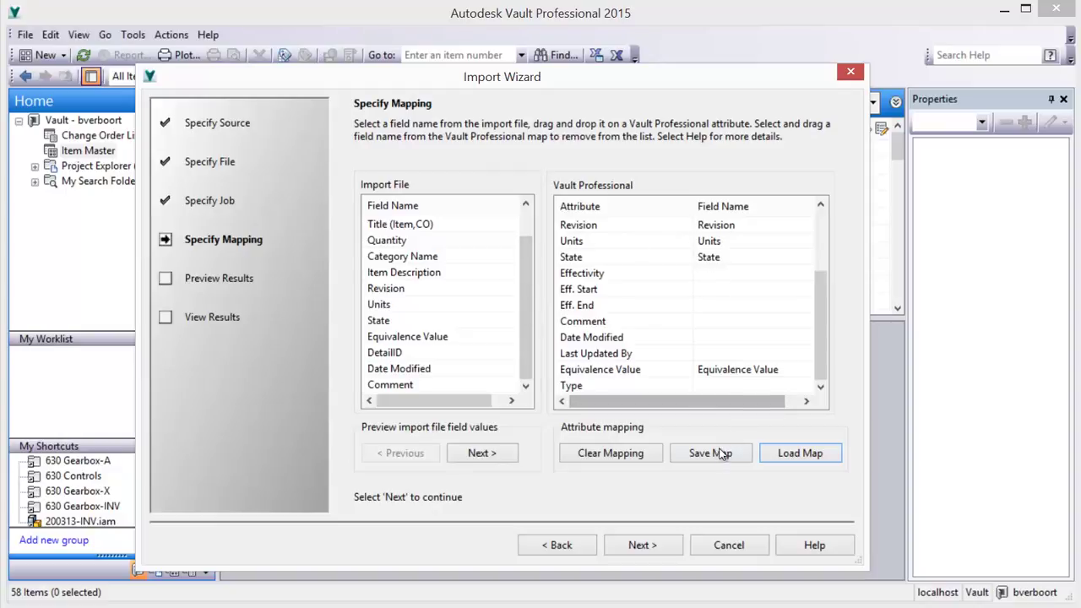
pyautogui.click(640, 545)
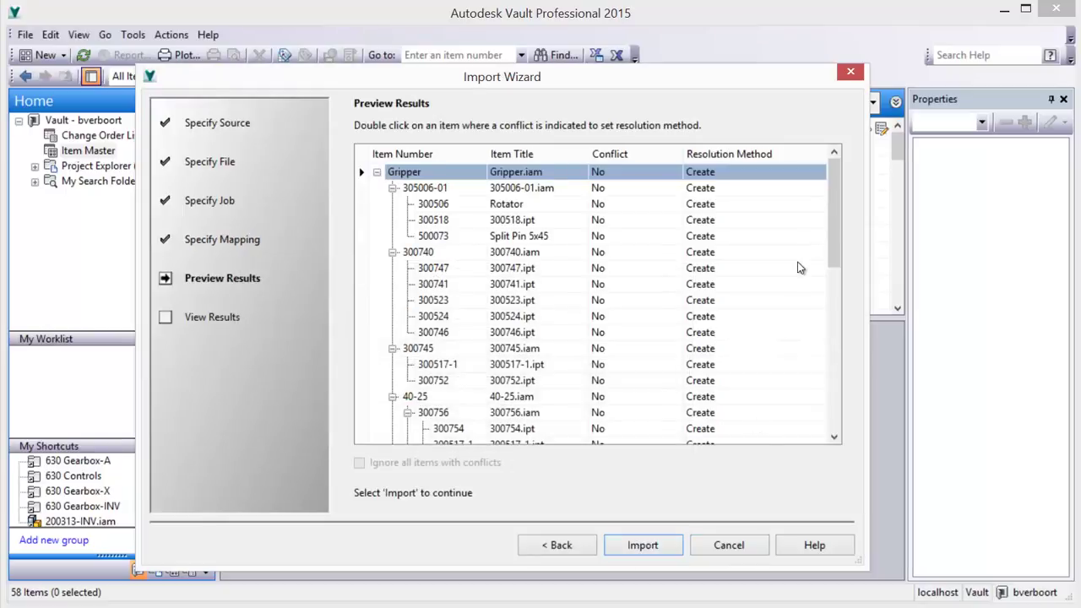
# - Check part 300518 in the preview, import the 37 Gripper items, and finish the wizard
pyautogui.click(825, 219)
pyautogui.moveTo(828, 233); pyautogui.dragTo(835, 395)
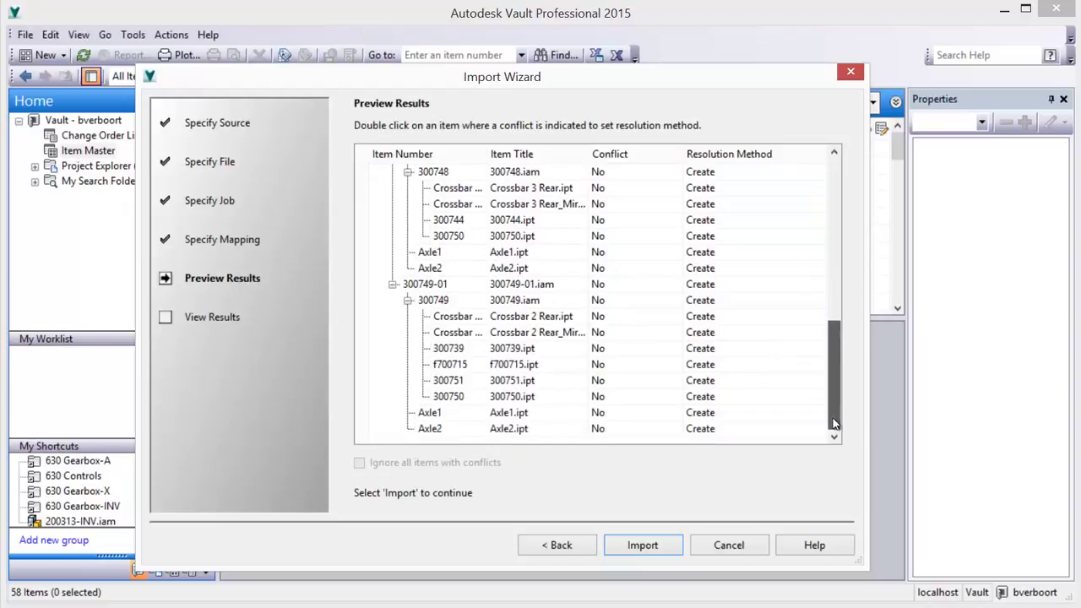
pyautogui.click(638, 547)
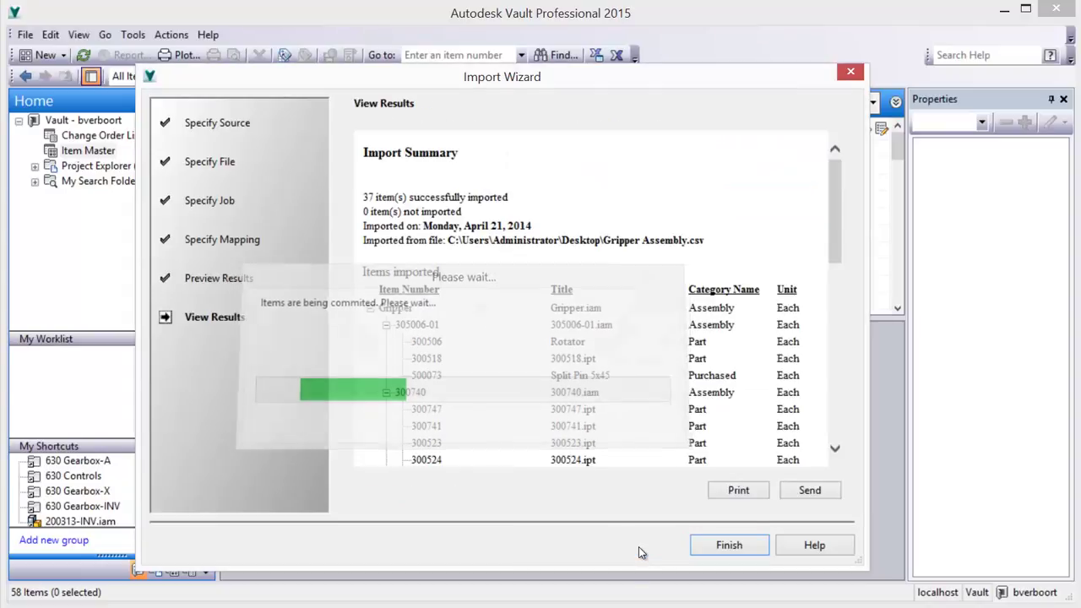
pyautogui.click(807, 492)
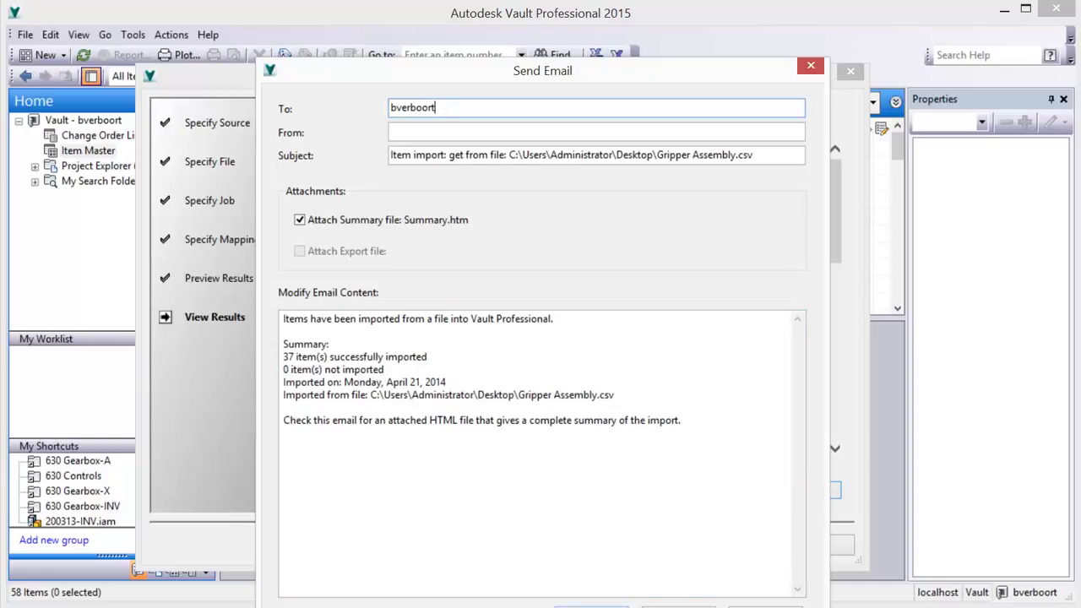
pyautogui.click(591, 604)
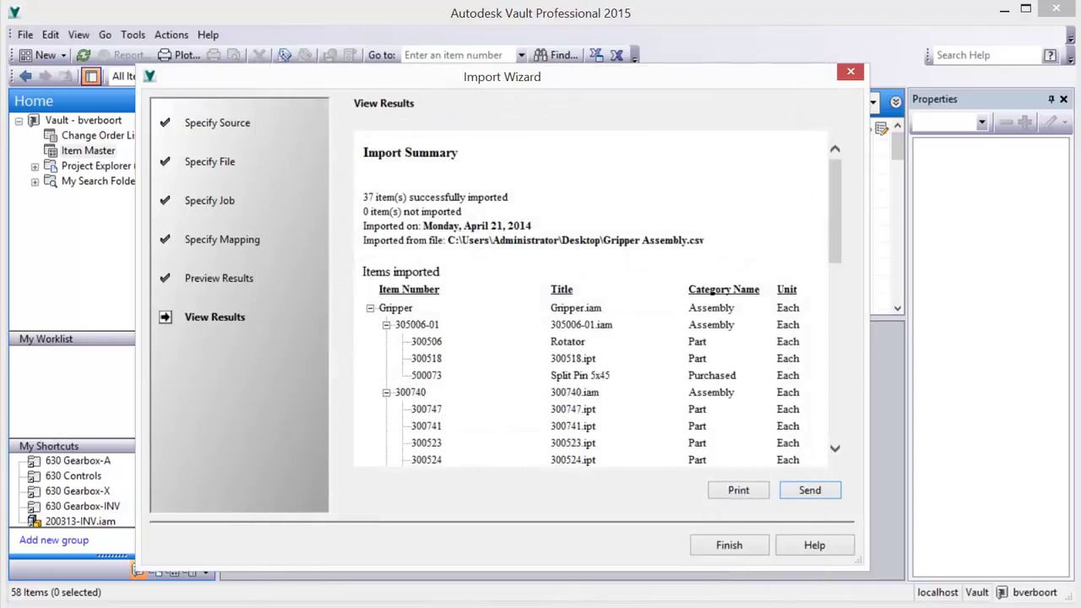
pyautogui.click(729, 544)
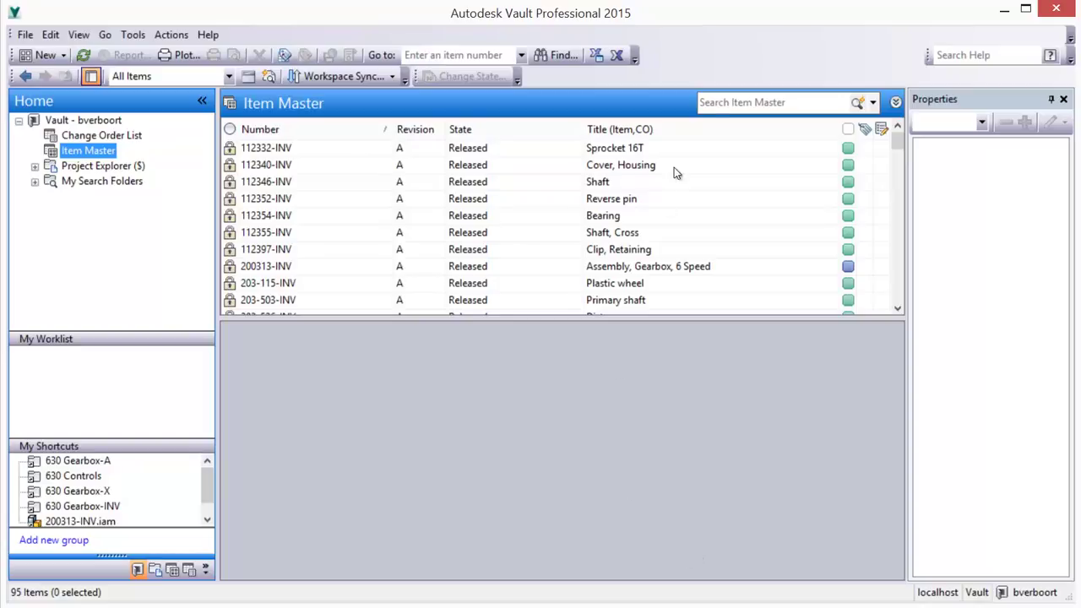
# - Search the Item Master for 'gripper' and select the Gripper item
pyautogui.click(719, 103)
pyautogui.write('gri')
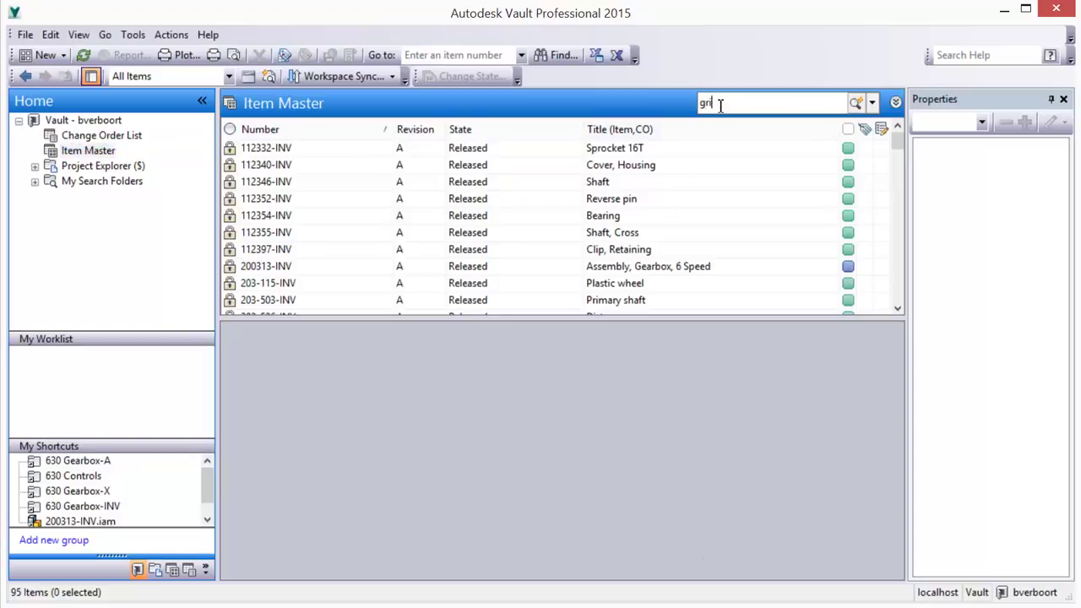
pyautogui.write('pper')
pyautogui.press('Return')
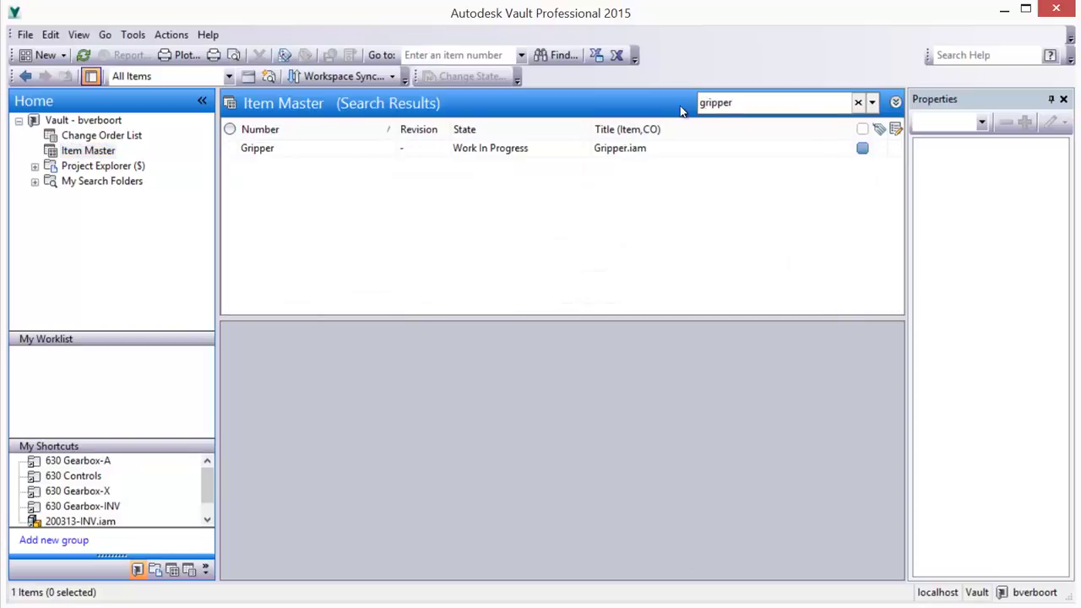
pyautogui.click(263, 149)
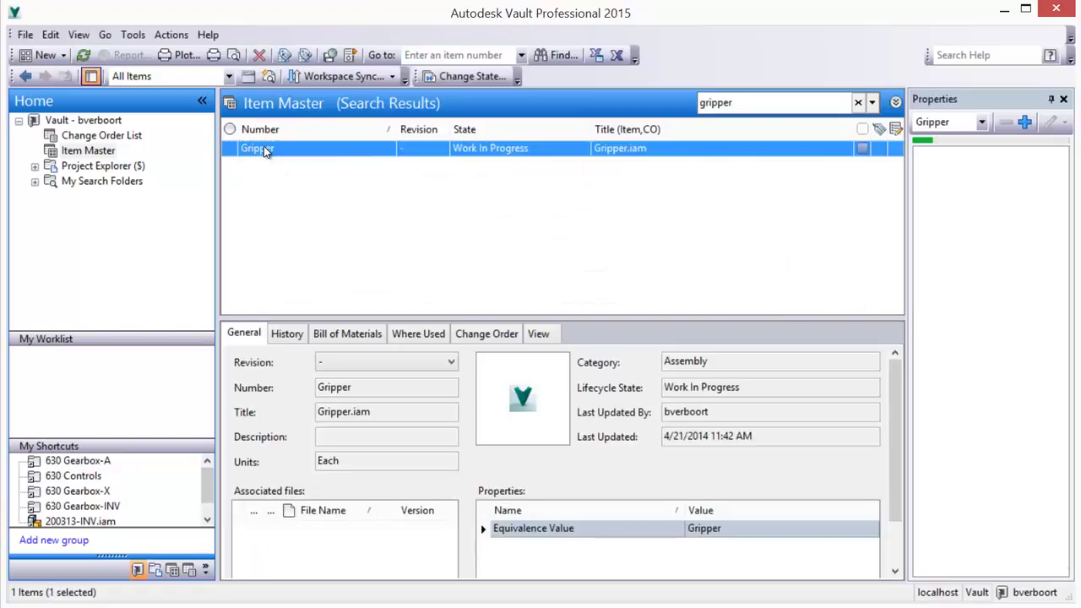
# - Show Gripper's bill of materials and expand 300749-01, 300749 and 300740
pyautogui.moveTo(310, 315); pyautogui.dragTo(306, 211)
pyautogui.click(336, 223)
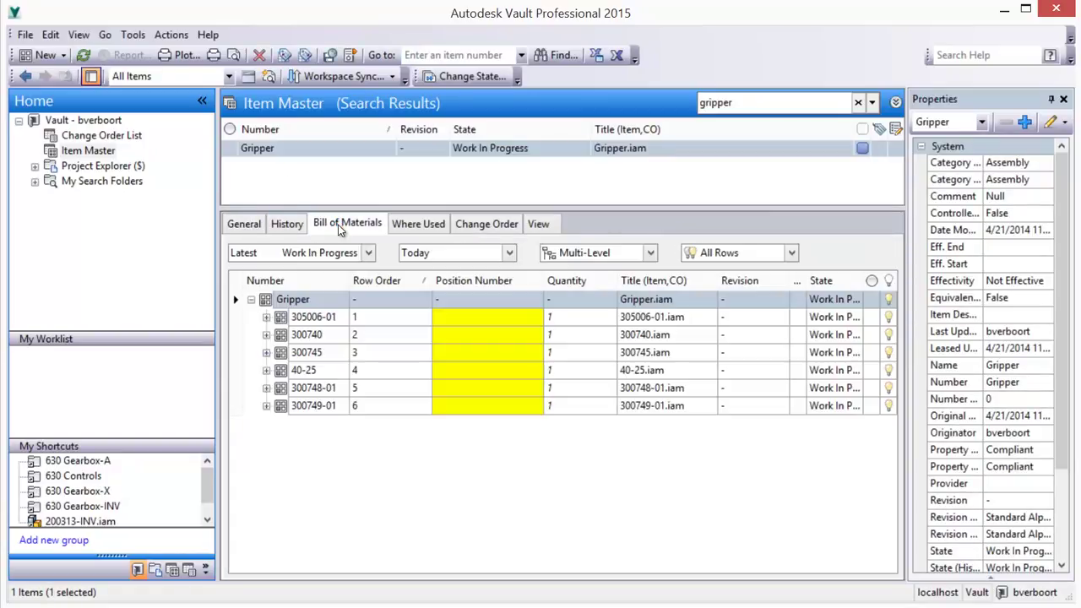
pyautogui.click(266, 407)
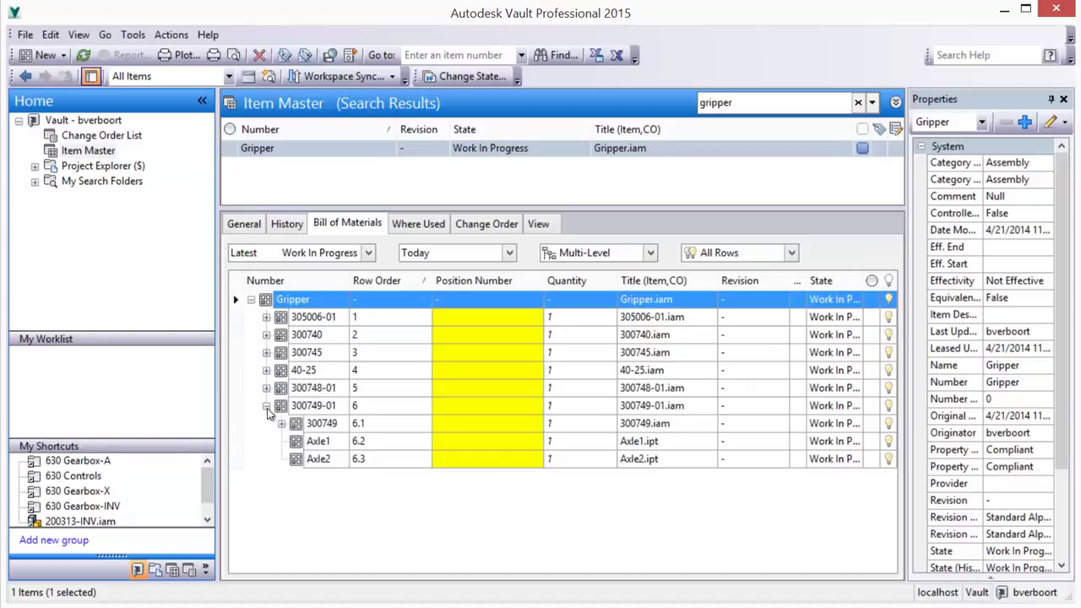
pyautogui.click(281, 423)
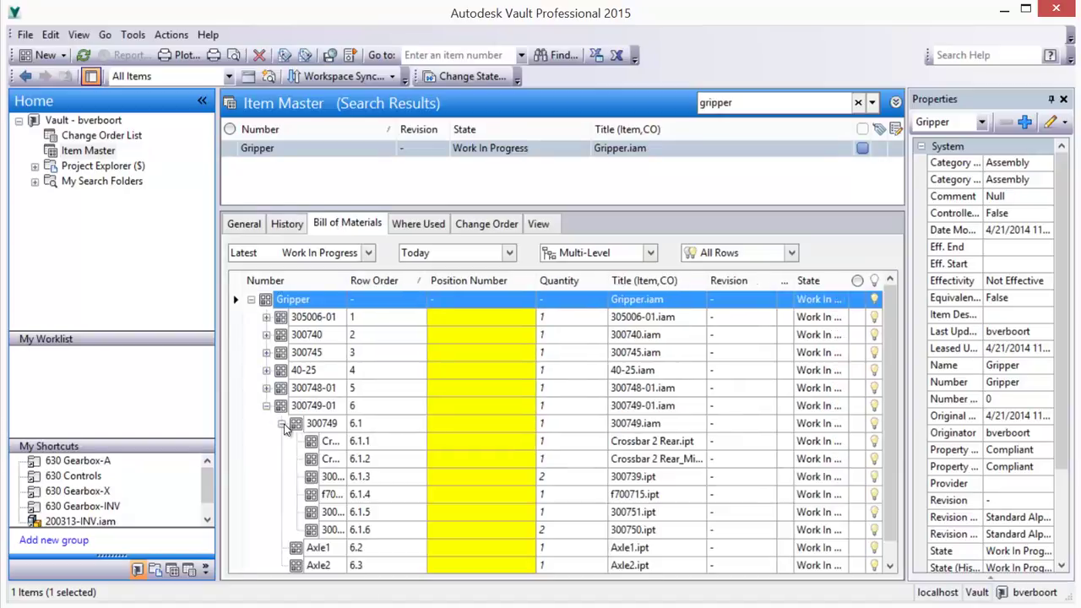
pyautogui.click(266, 335)
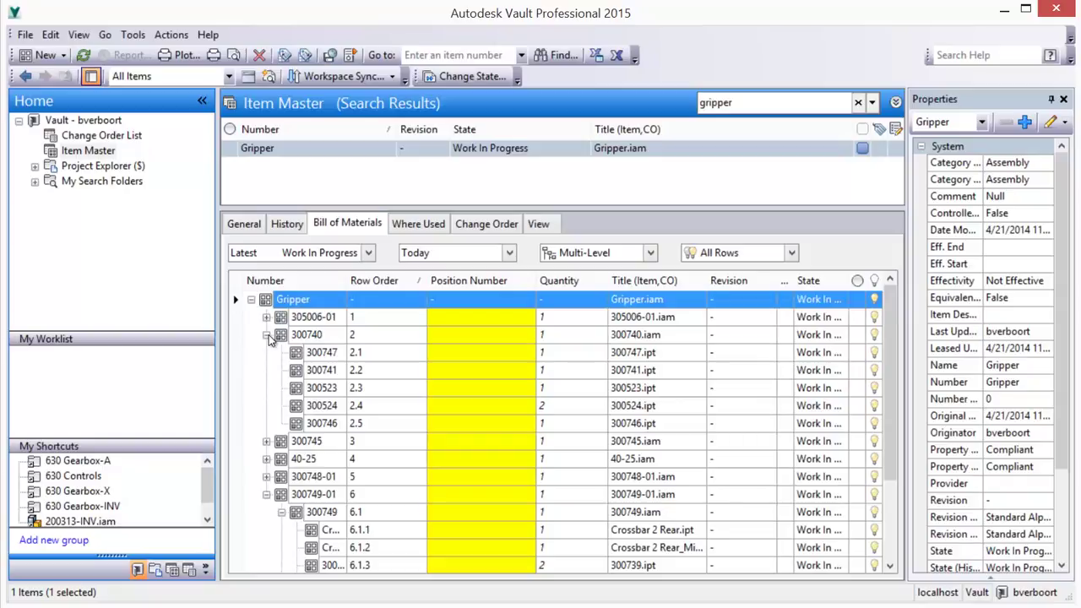